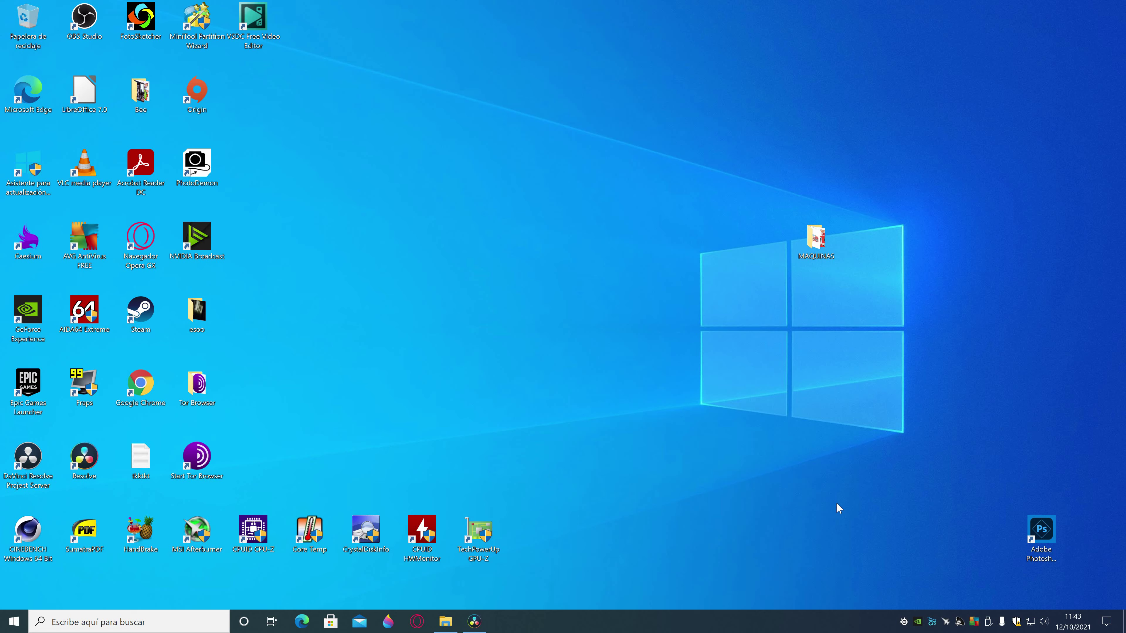
Restore the DaVinci Resolve window, showing the untitled project on the Edit page.
left_click(482, 625)
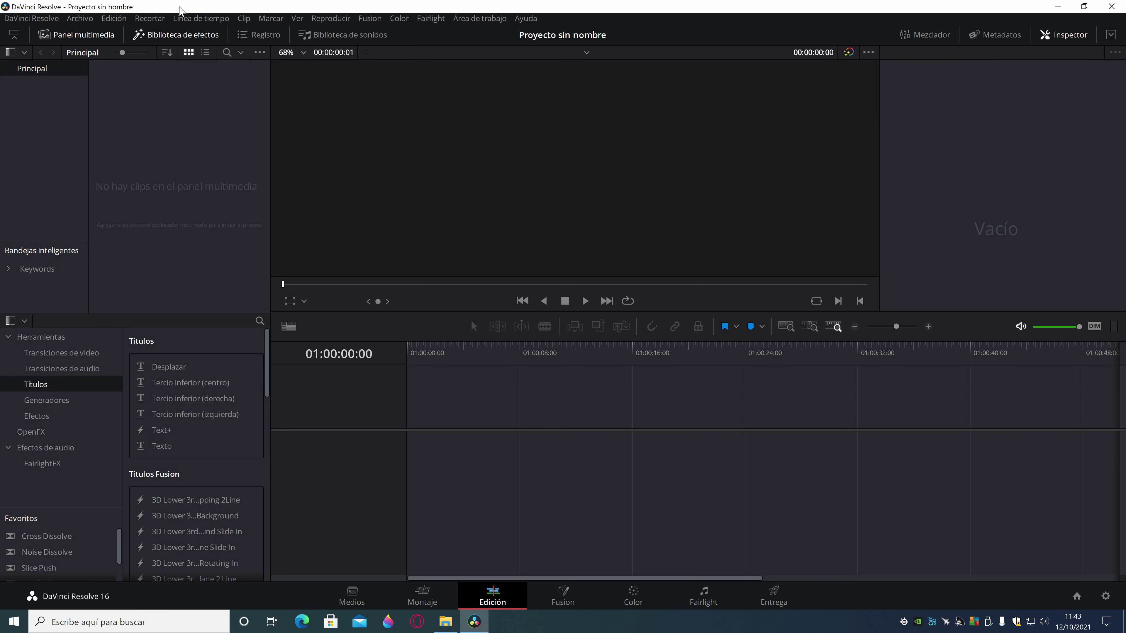
Set the timeline to 3840 x 2160 Ultra HD with 60 fps timeline and playback frame rates.
left_click(80, 19)
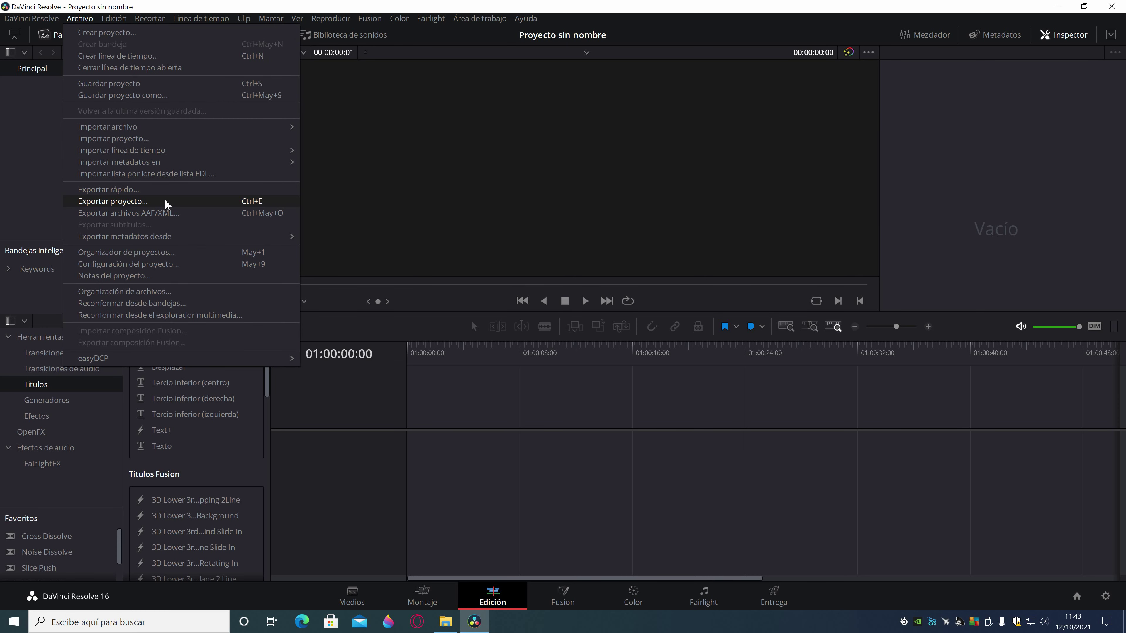
left_click(189, 265)
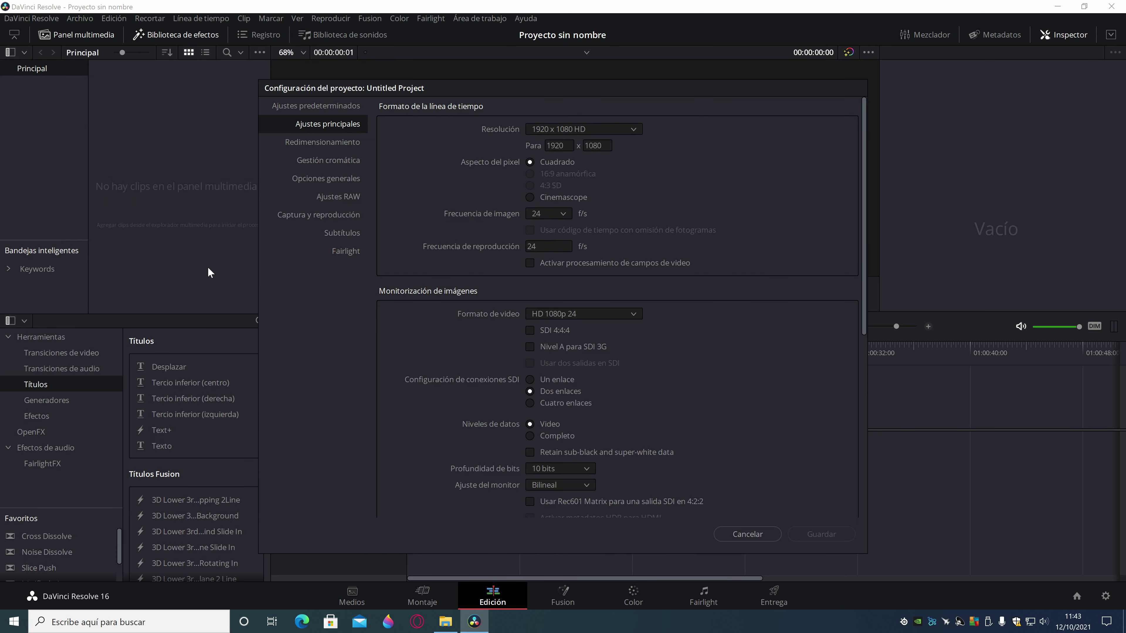
left_click(586, 129)
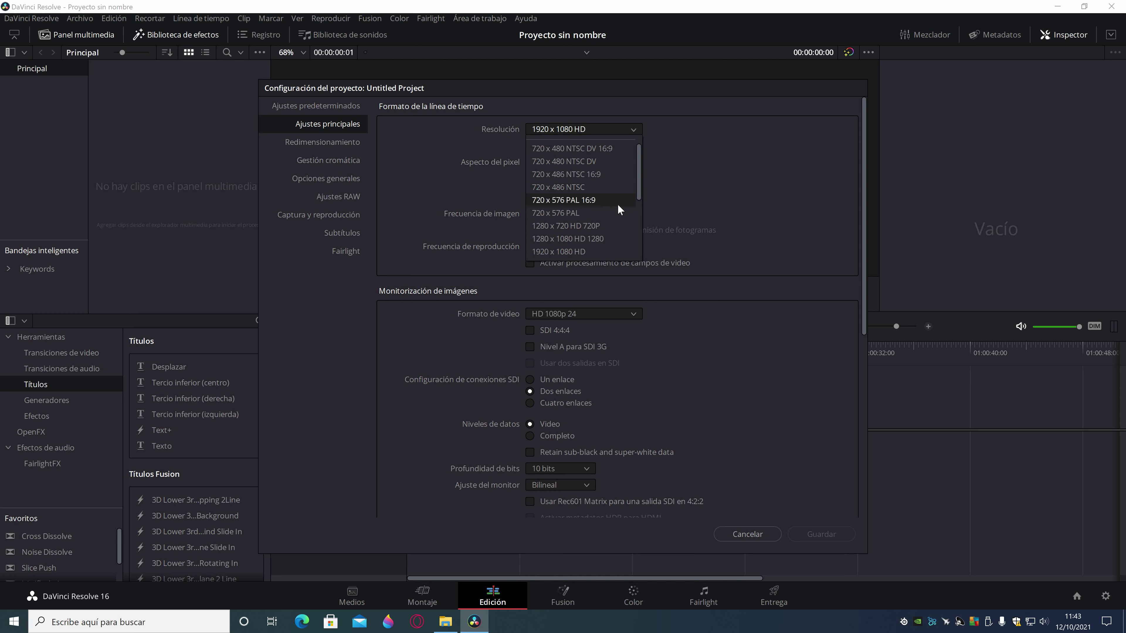
scroll(620, 211, "down", 2)
scroll(619, 212, "down", 2)
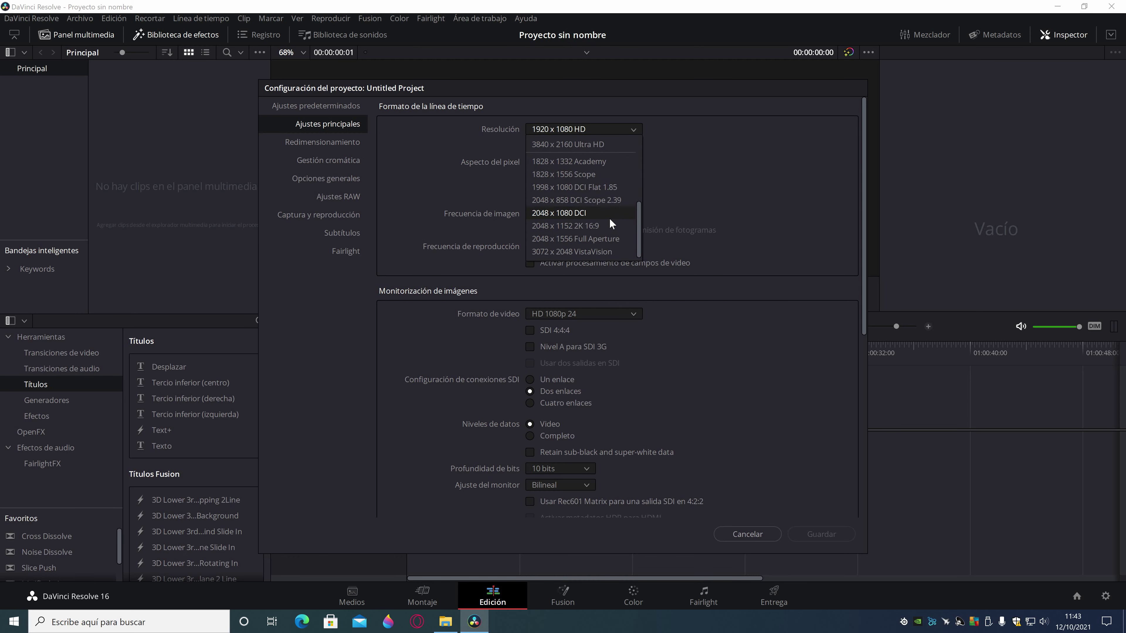
left_click(610, 145)
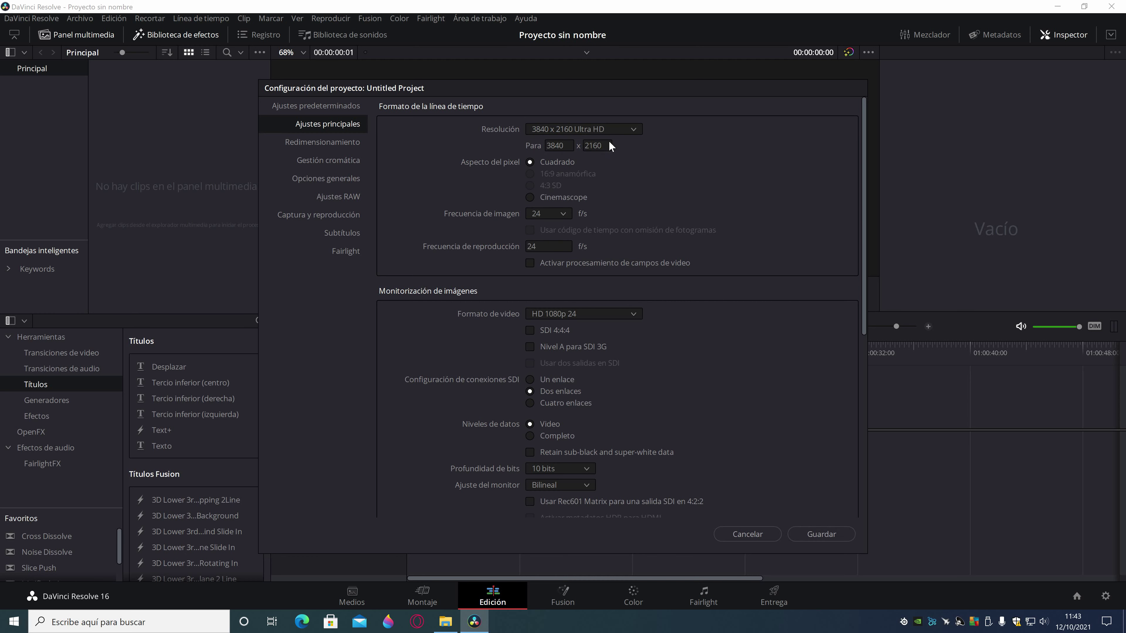
left_click(564, 215)
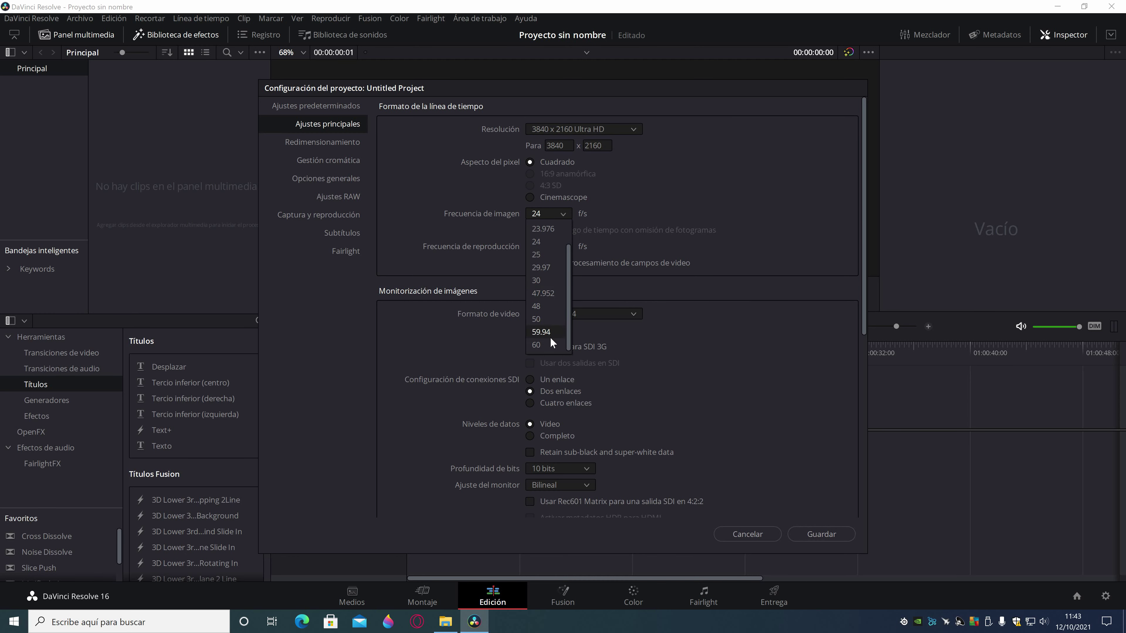
left_click(536, 345)
left_click(536, 246)
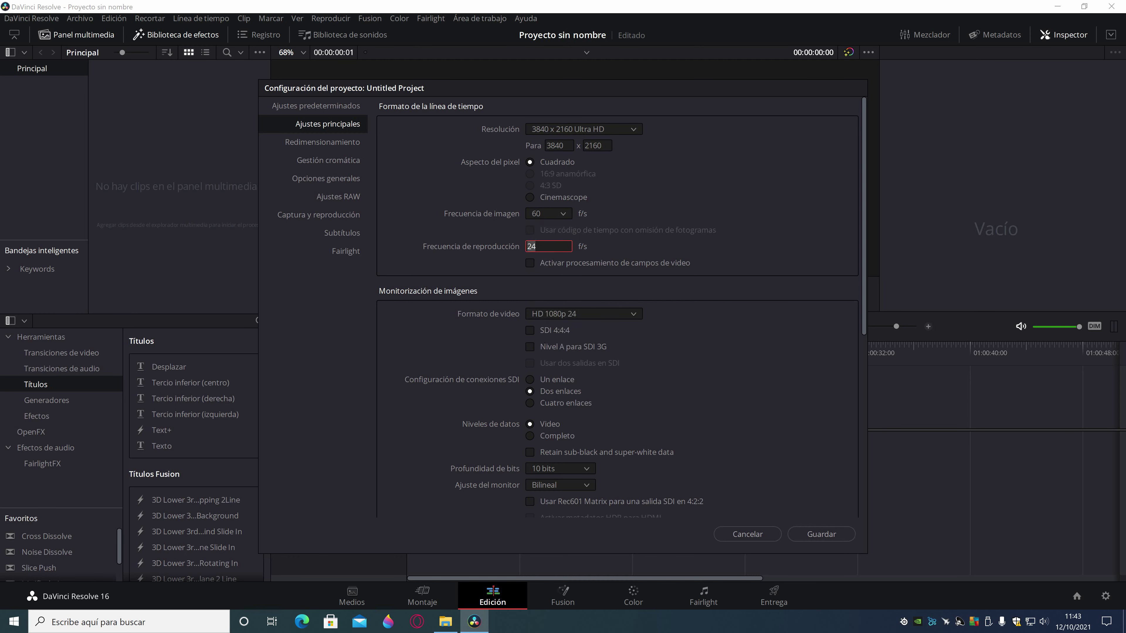
type("60")
Set video monitoring format to UHD 2160p 60 and save the project settings.
left_click(604, 318)
scroll(603, 405, "down", 3)
scroll(603, 405, "down", 3)
scroll(594, 439, "down", 2)
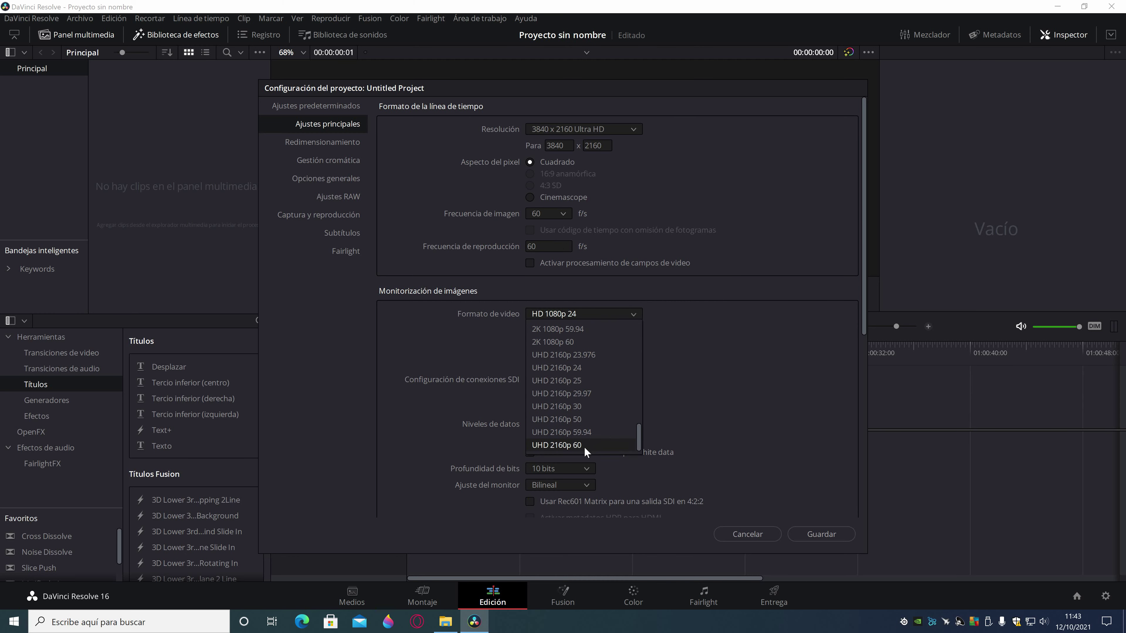
left_click(612, 437)
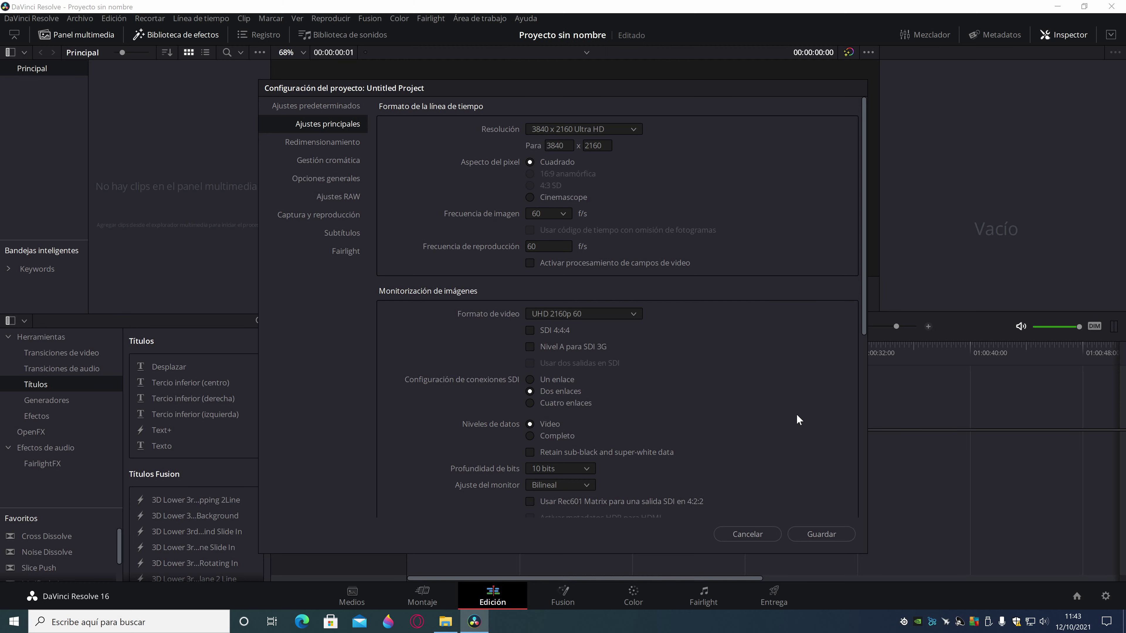
left_click(821, 534)
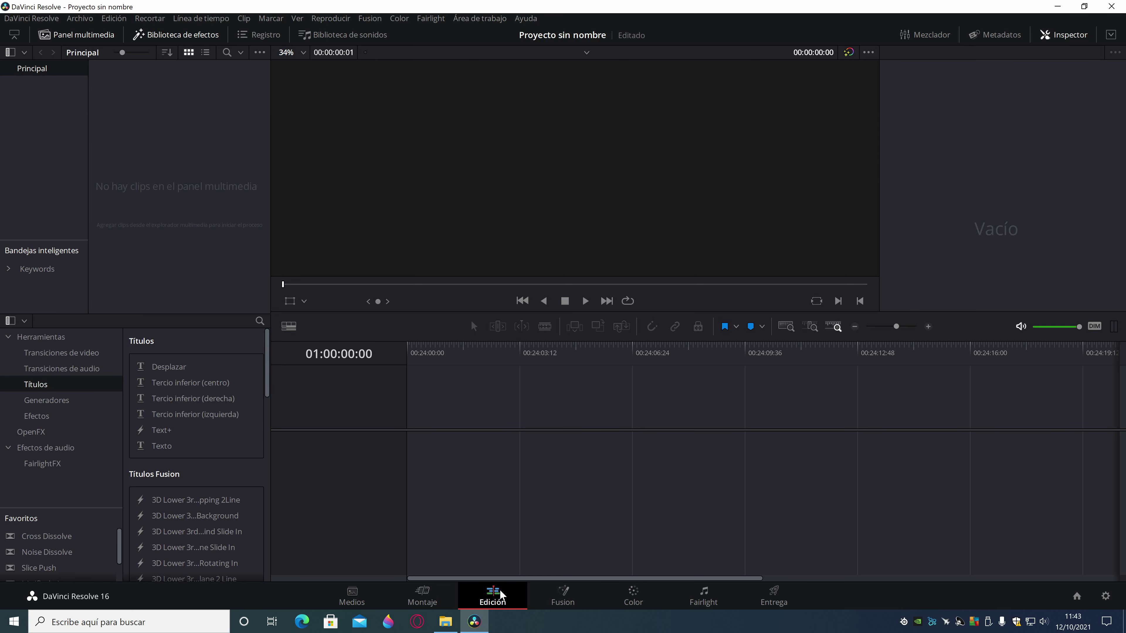
Import the salad video from the Prueba folder into the media pool.
left_click(445, 621)
left_click_drag(39, 127, 474, 629)
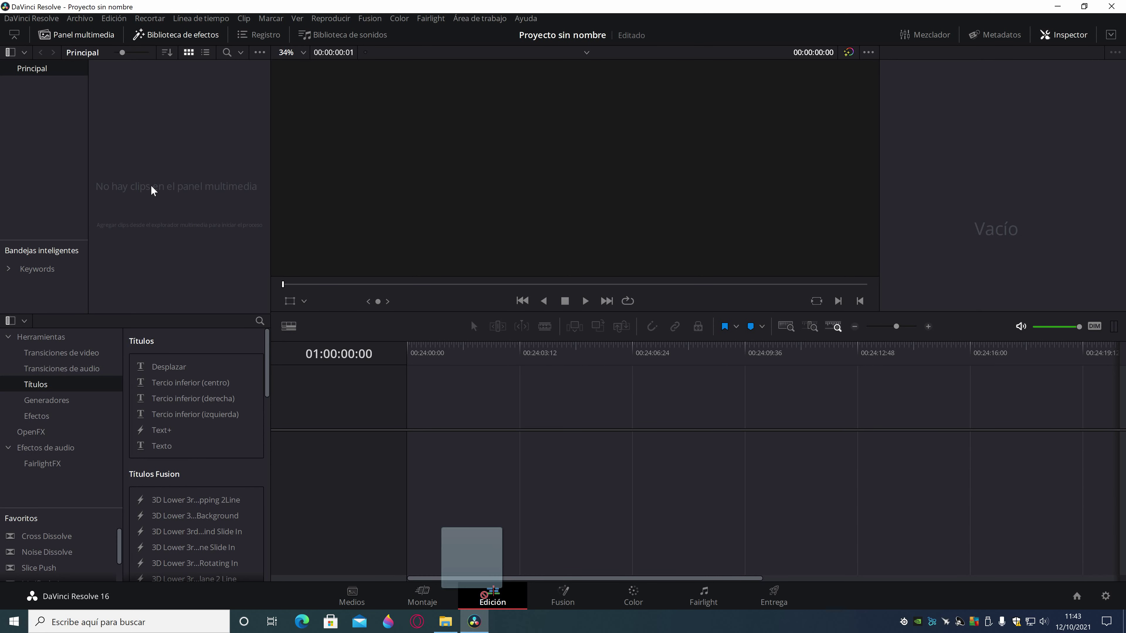
left_click_drag(473, 629, 203, 179)
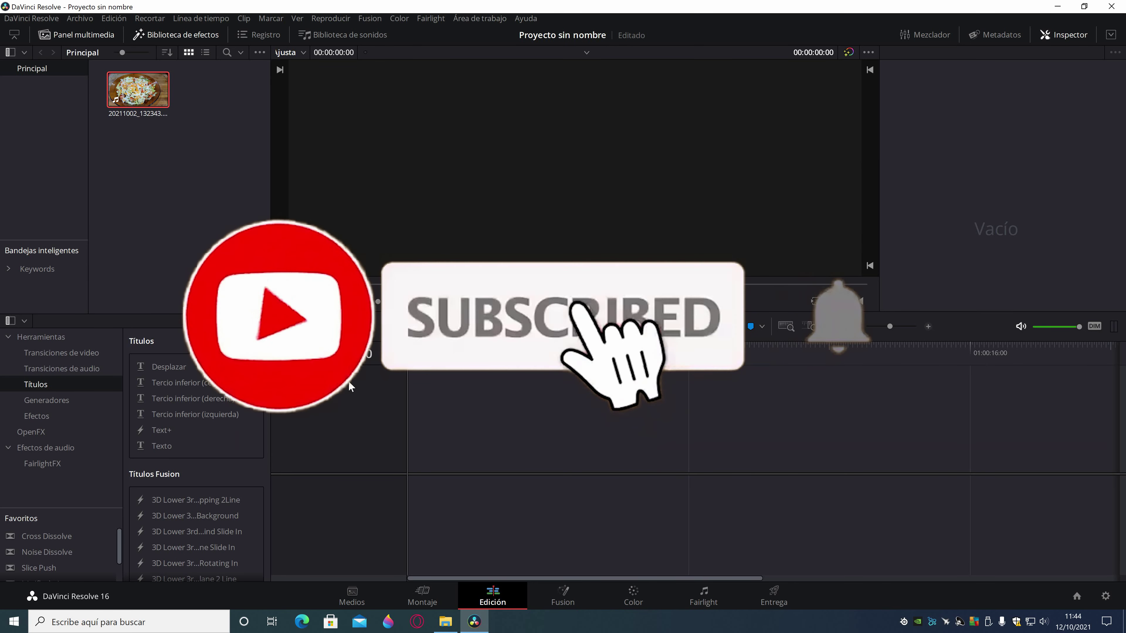
Import Subscribe Video - 30438 and Subscribe - 29881 (1) into the media pool.
left_click(446, 623)
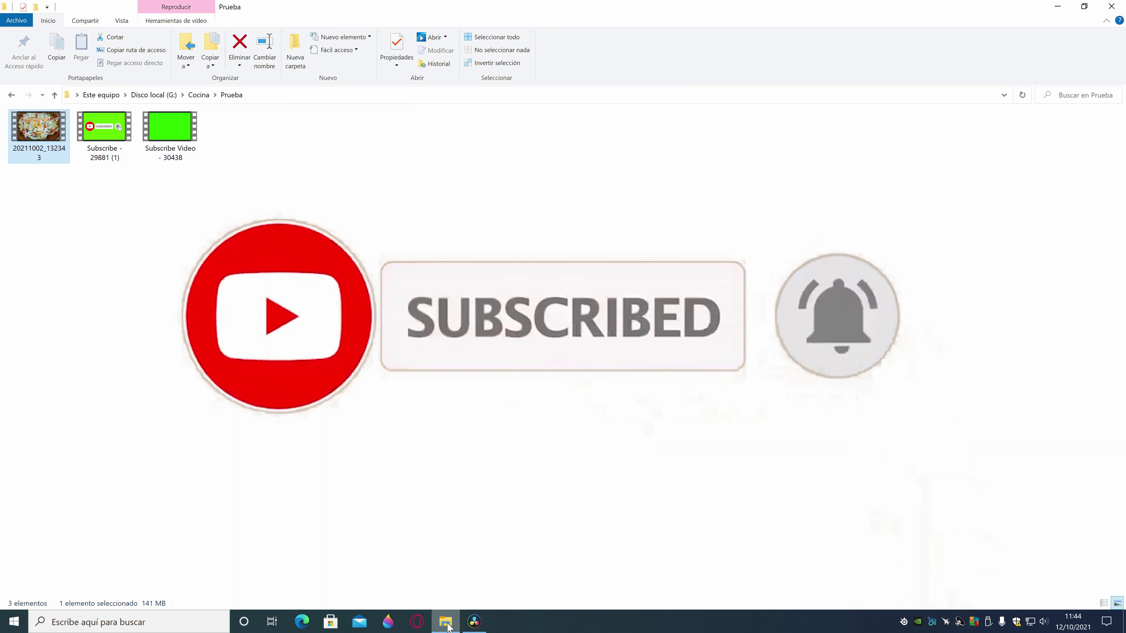
left_click_drag(173, 131, 473, 621)
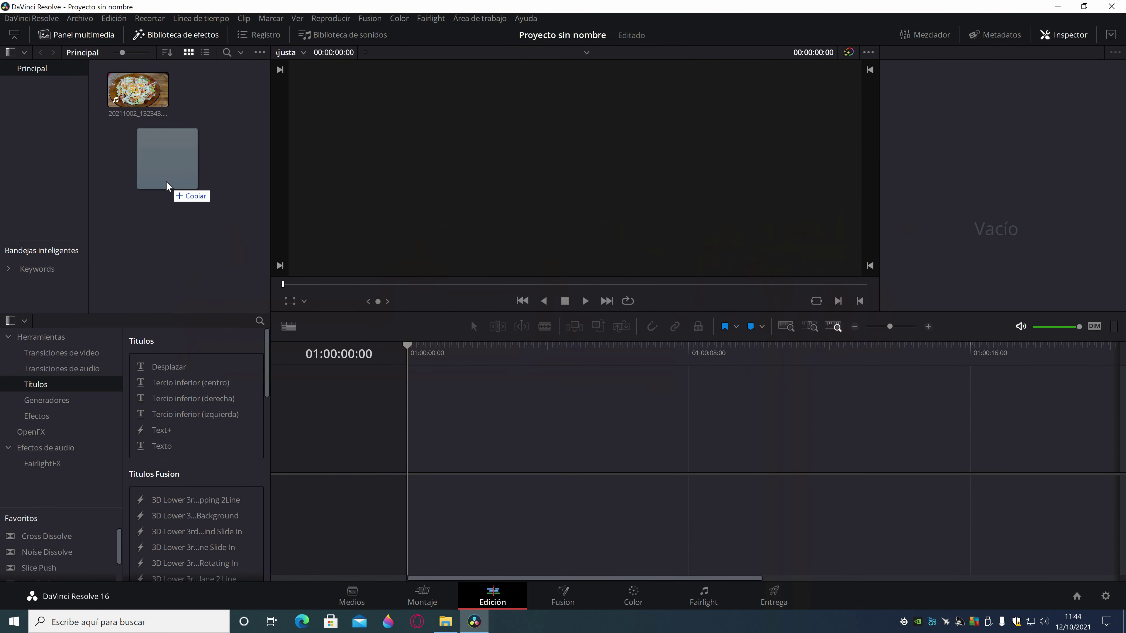
left_click_drag(473, 622, 173, 185)
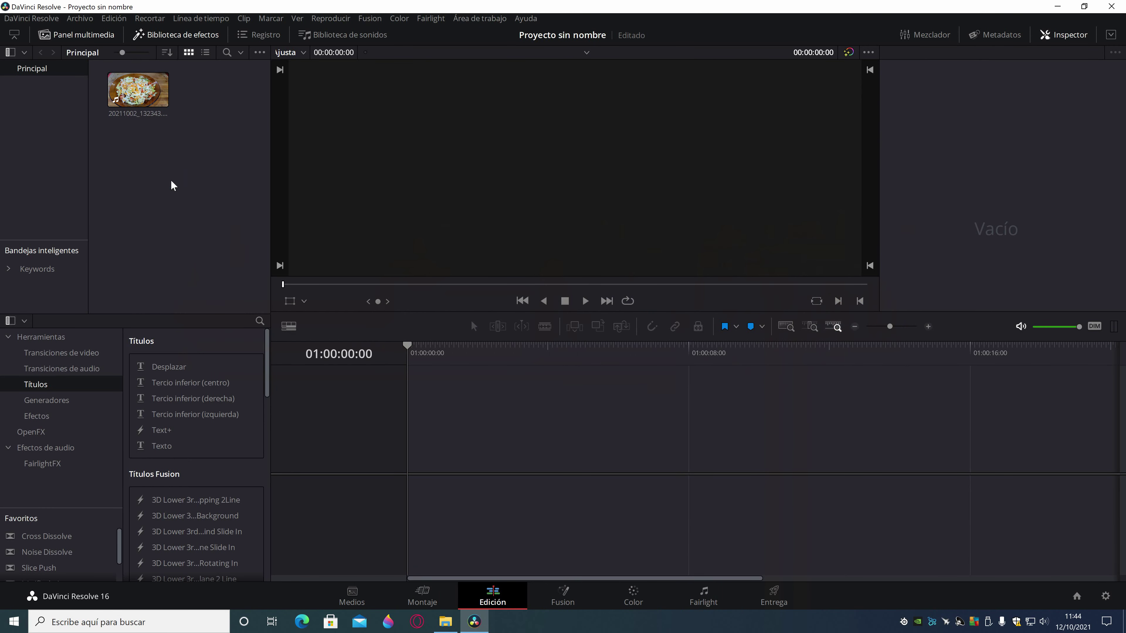
left_click(446, 621)
mouse_move(104, 128)
left_mouse_down()
mouse_move(383, 568)
mouse_move(473, 622)
mouse_move(180, 174)
left_mouse_up()
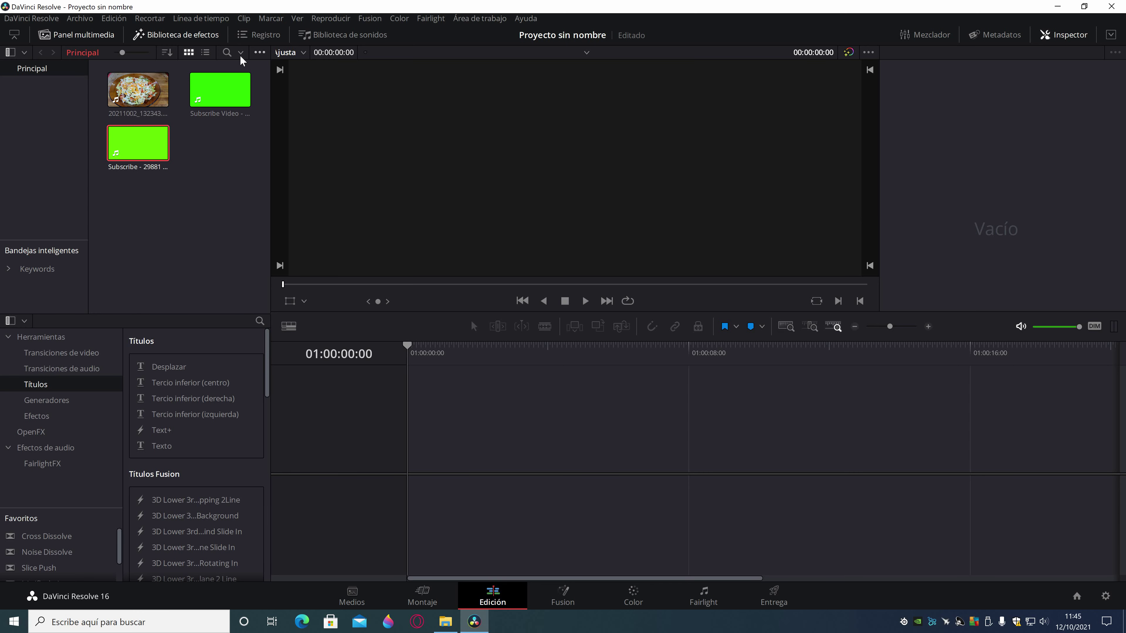
Create Timeline 1 from the salad clip with both Subscribe clips placed on track V2 above it.
left_click(129, 84)
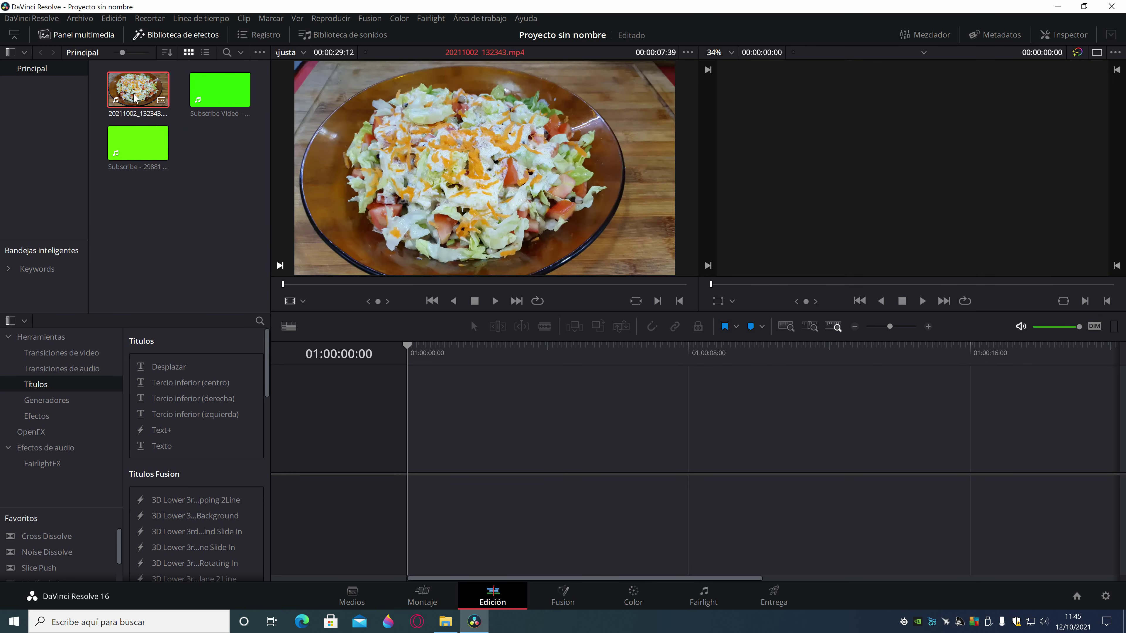
left_click_drag(135, 98, 472, 496)
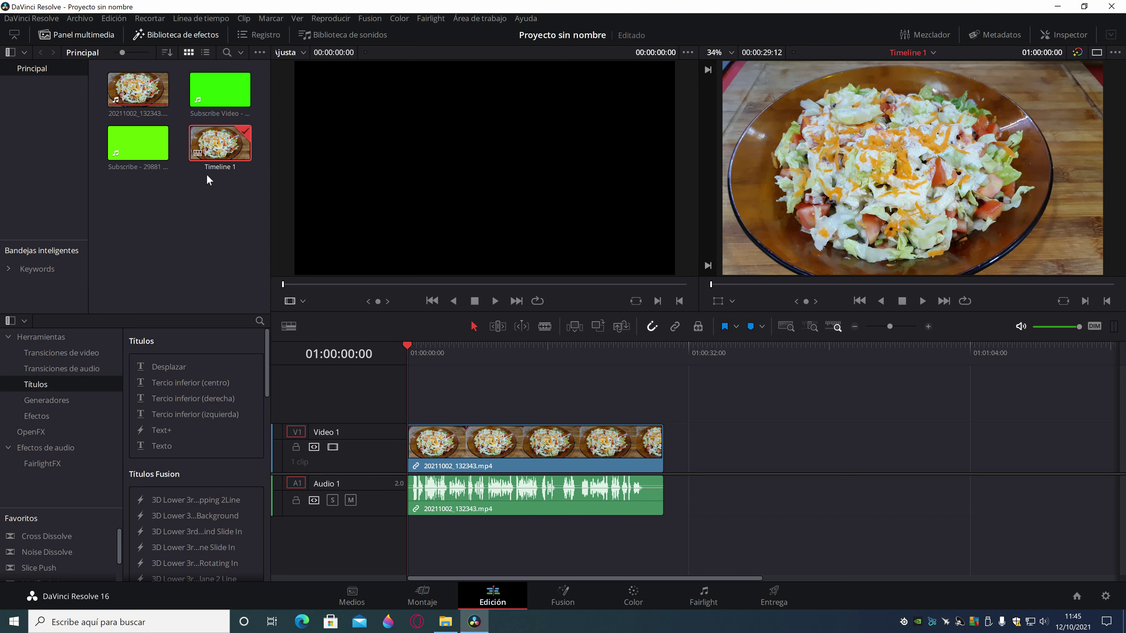
left_click(220, 95)
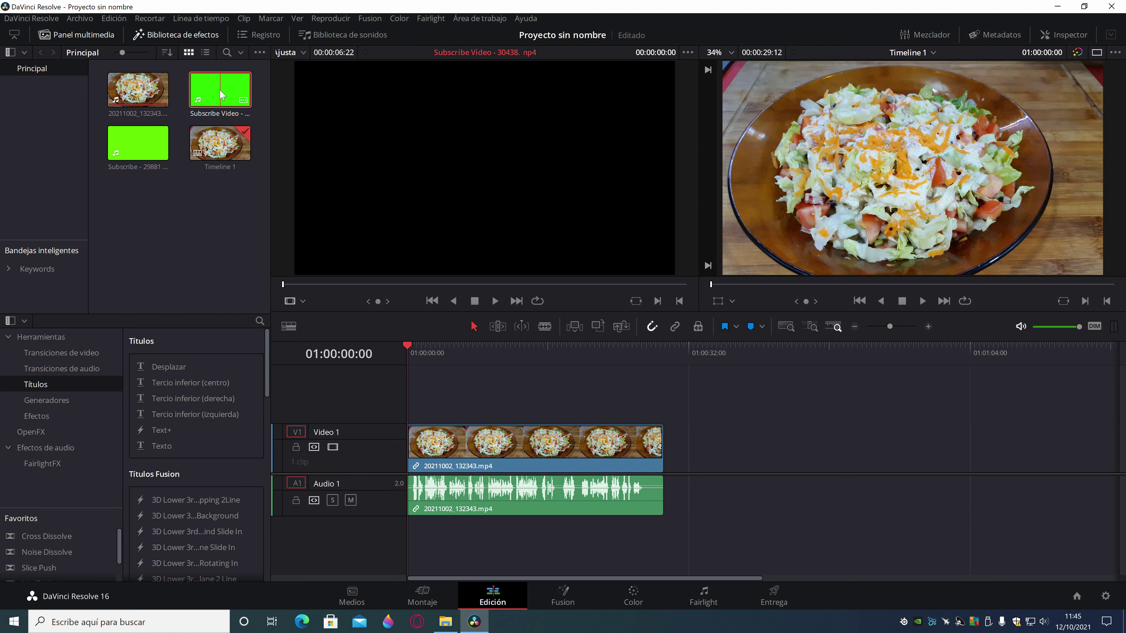
left_click_drag(221, 95, 595, 414)
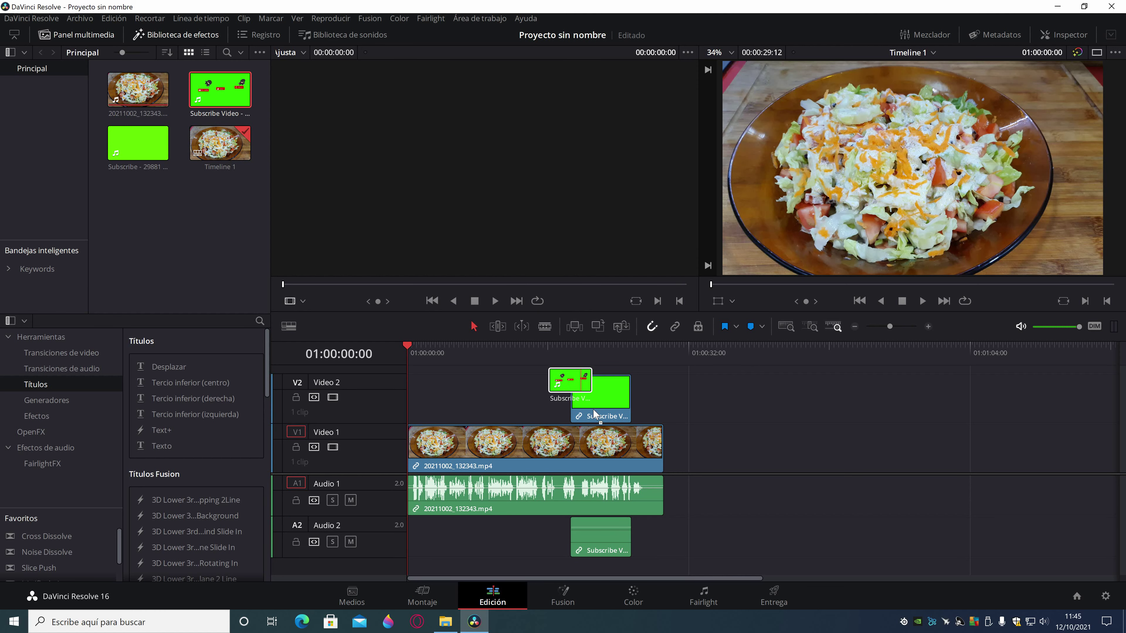
left_click_drag(594, 414, 589, 415)
left_click_drag(138, 143, 841, 420)
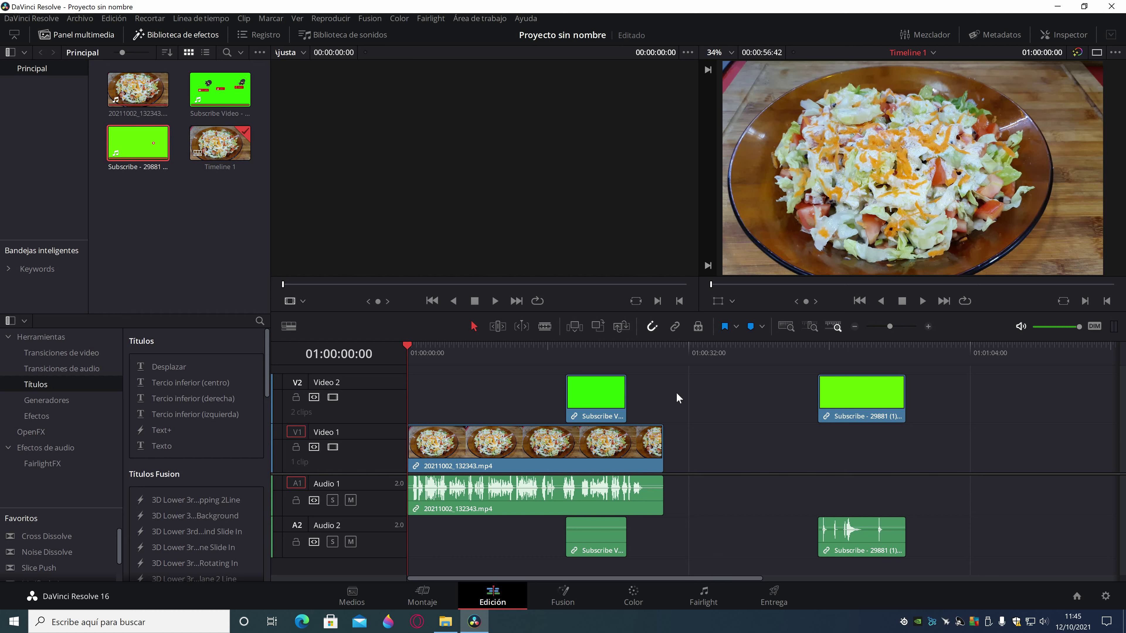
left_click(589, 399)
left_click(632, 593)
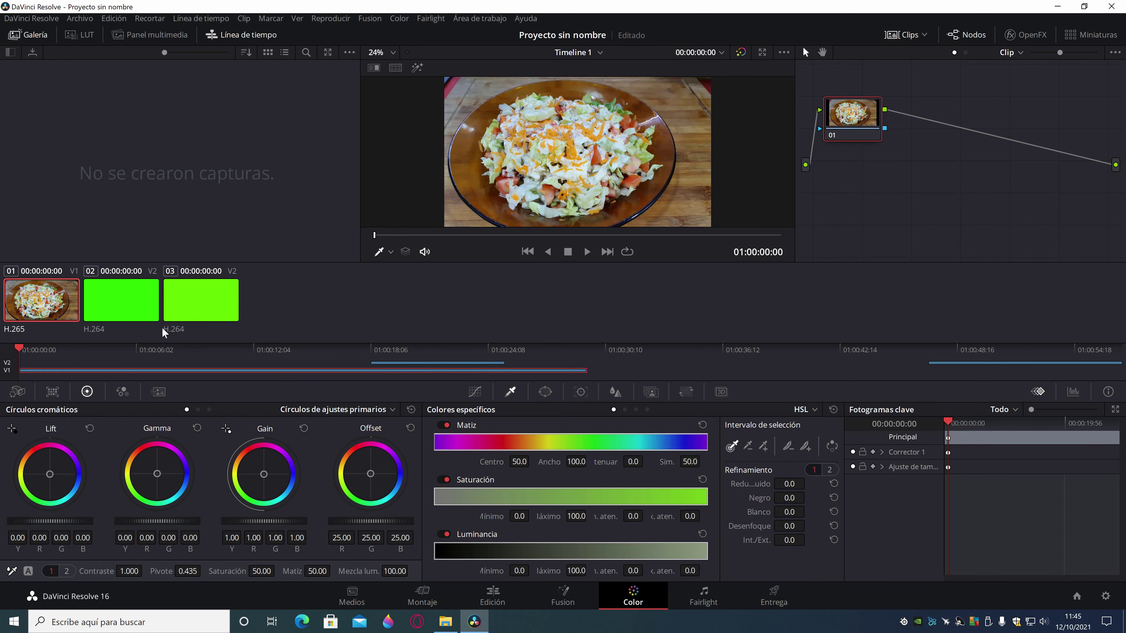
Key the first Subscribe clip's green (R 42 G 255 B 0) with a 3D qualifier and invert it.
left_click(131, 301)
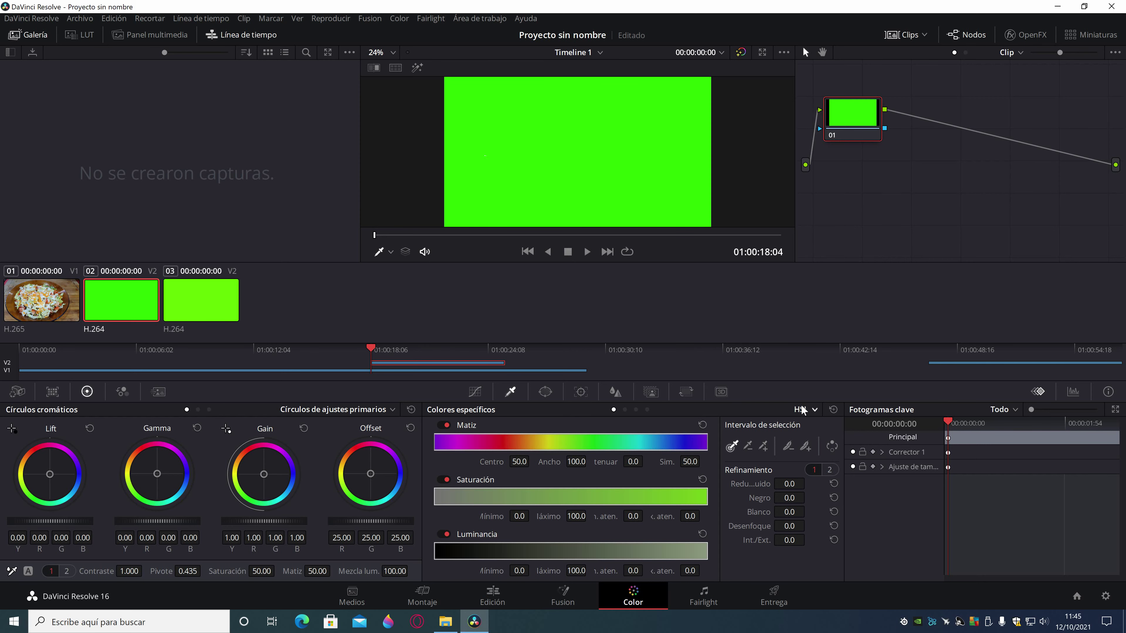
left_click(814, 410)
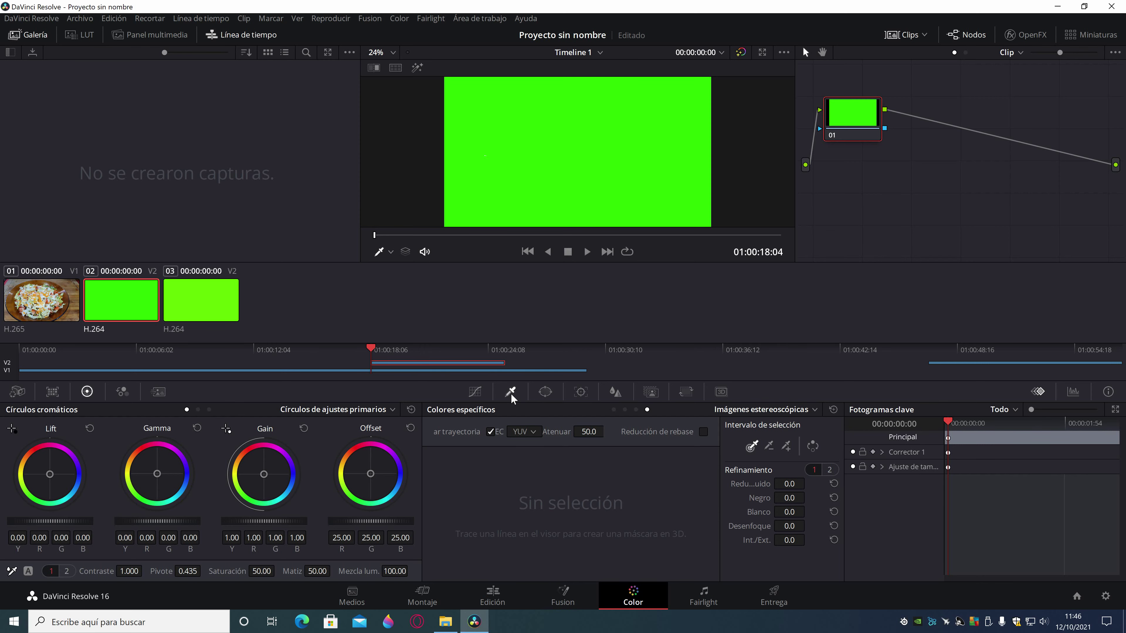
left_click(542, 149)
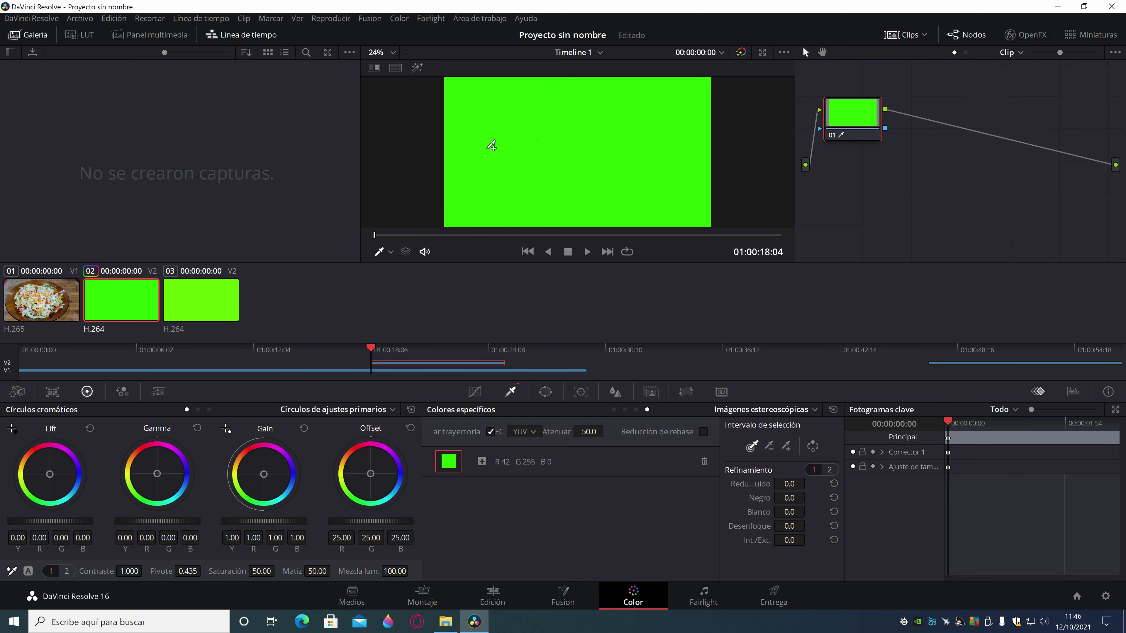
left_click(585, 186)
left_click(499, 206)
left_click(527, 105)
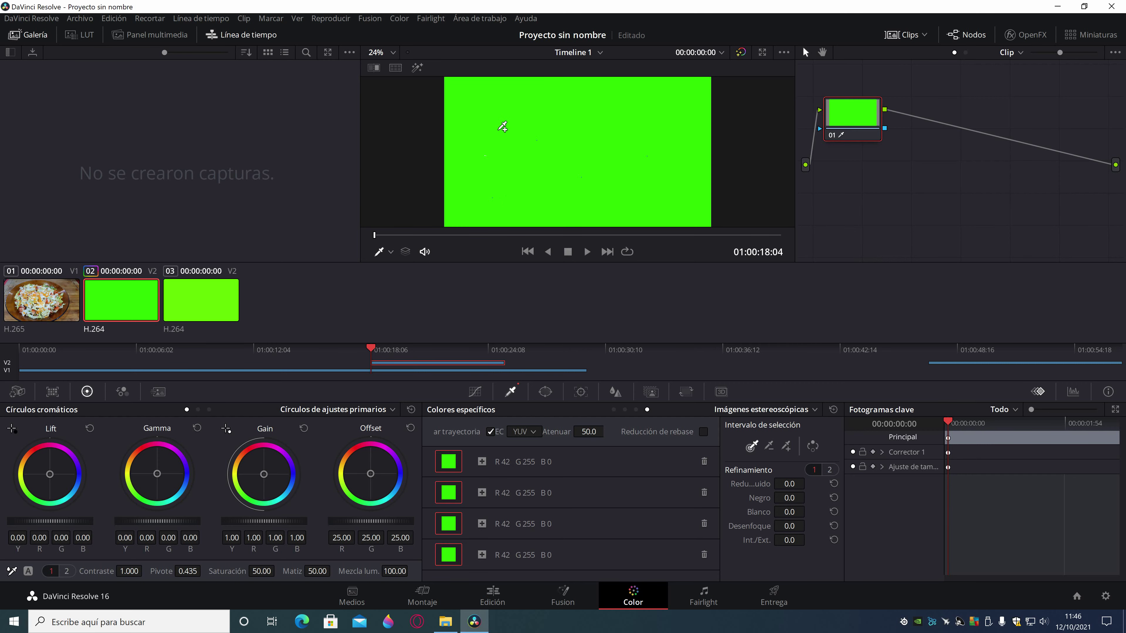
left_click(502, 127)
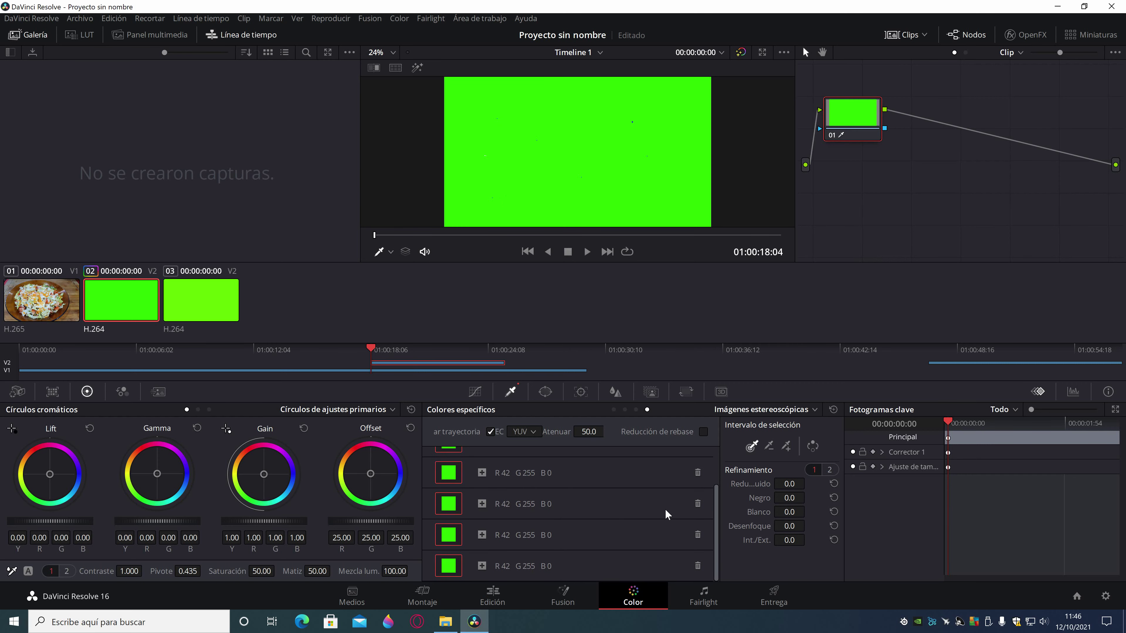
scroll(715, 505, "up", 3)
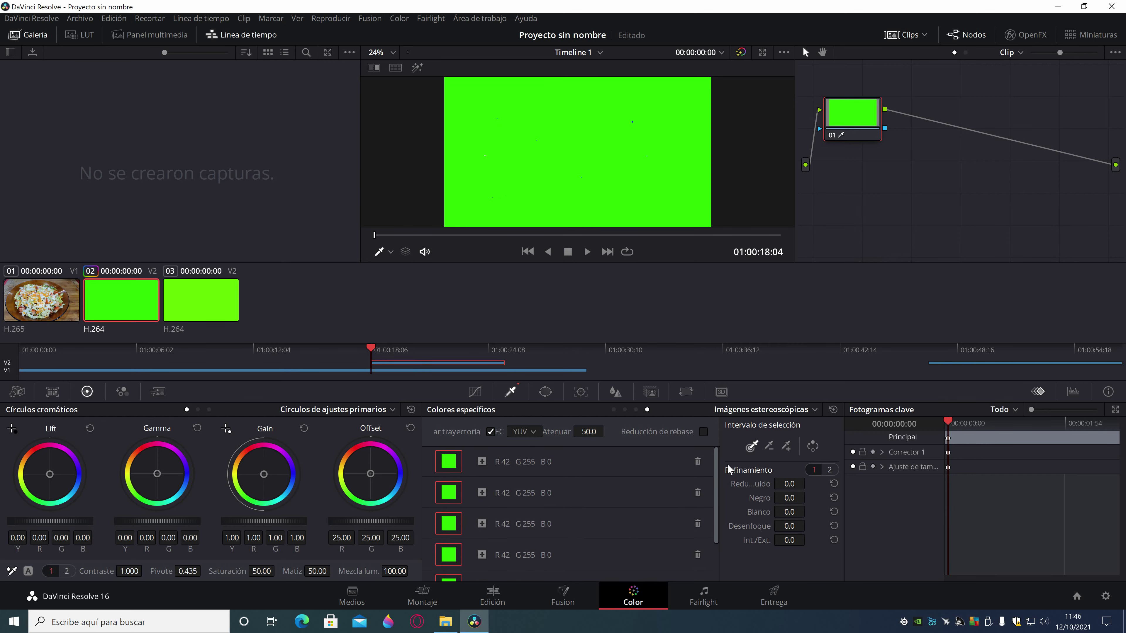
scroll(727, 504, "down", 2)
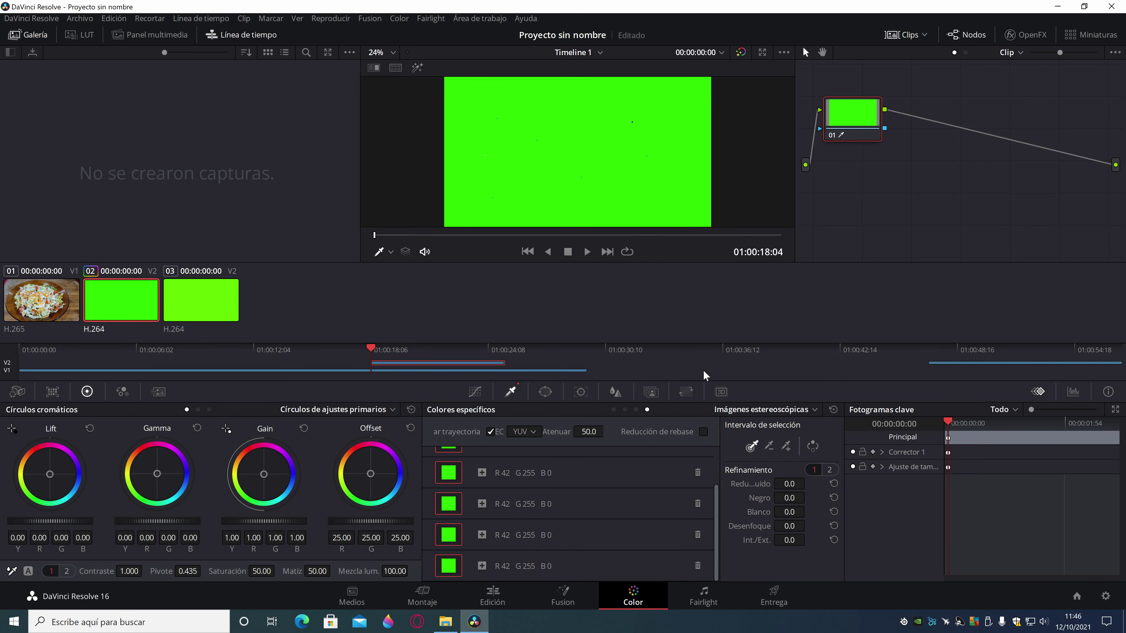
left_click(811, 446)
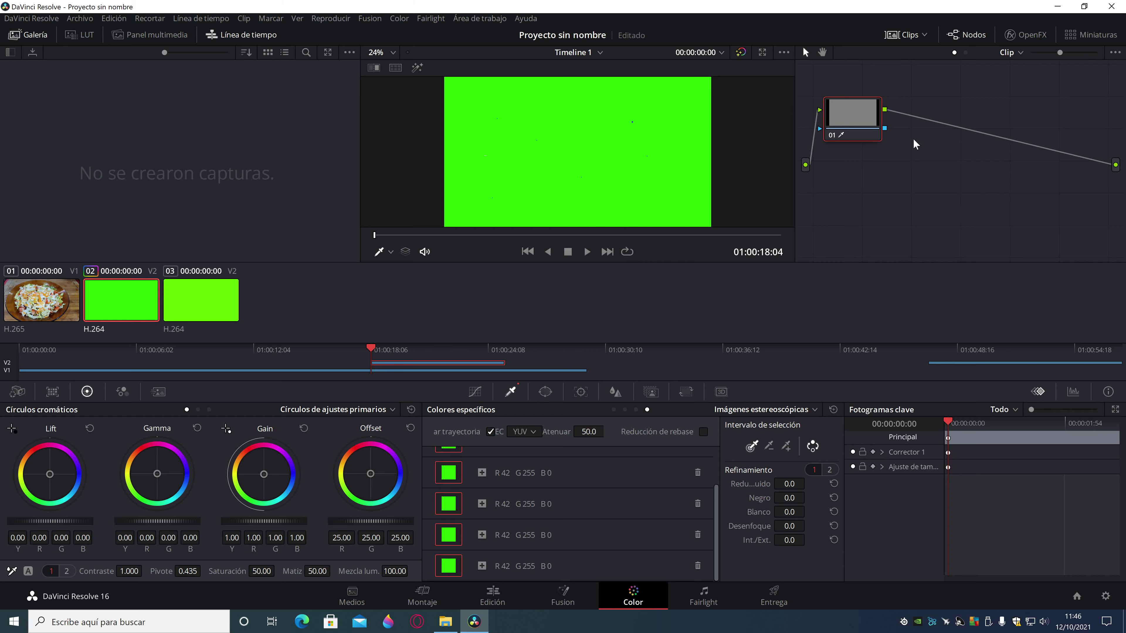
Add an alpha output to the node graph and connect node 01's key to it.
right_click(913, 138)
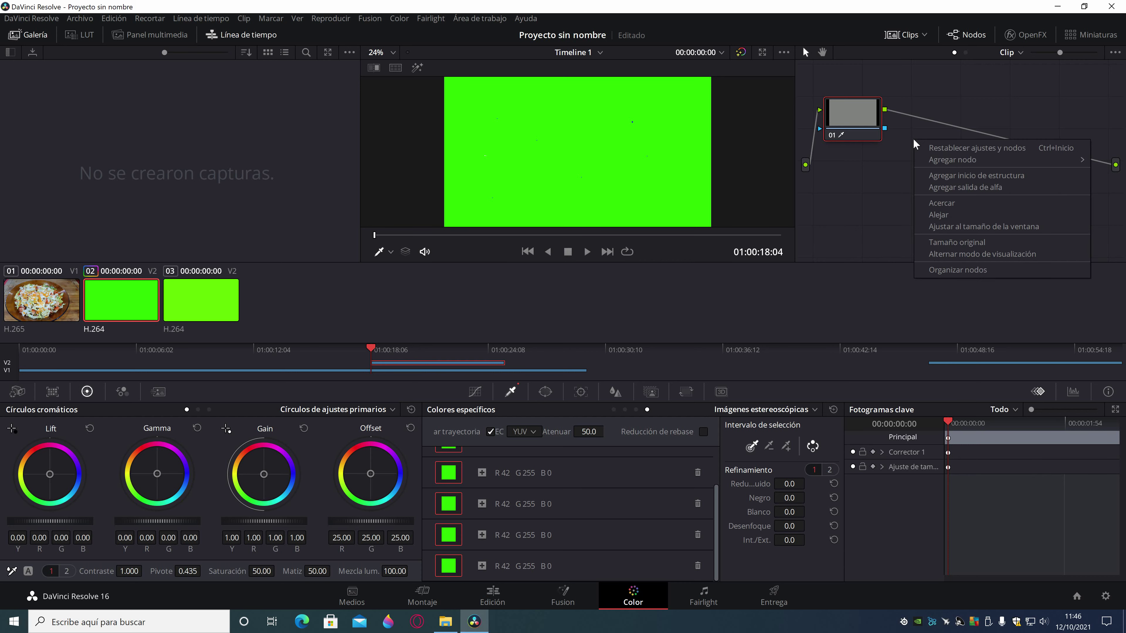
left_click(954, 188)
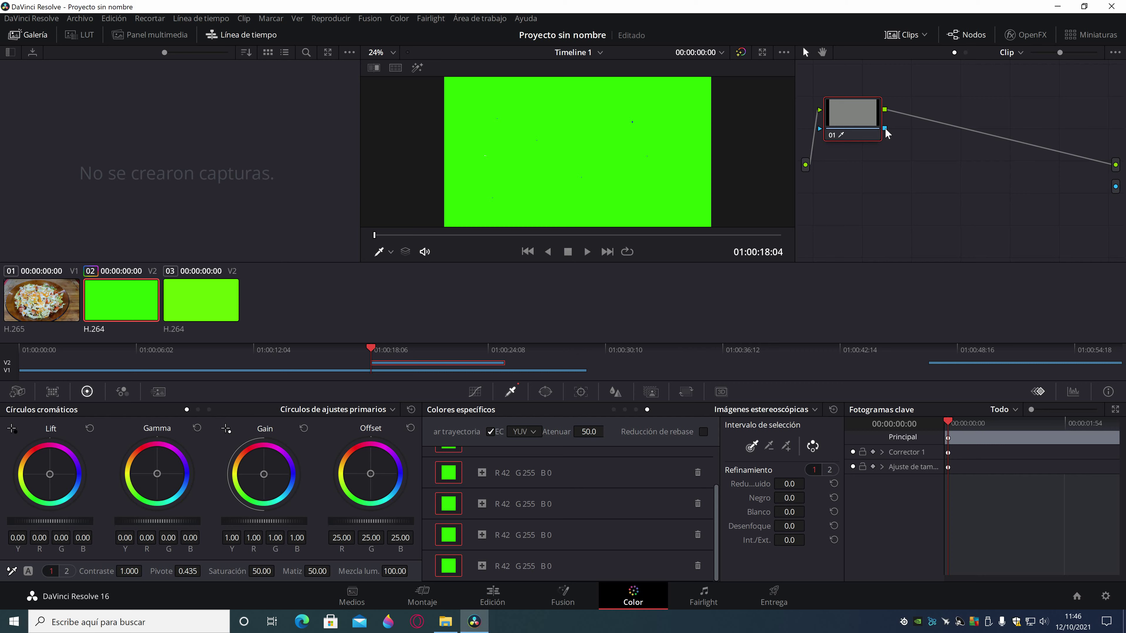
left_click_drag(885, 129, 1115, 189)
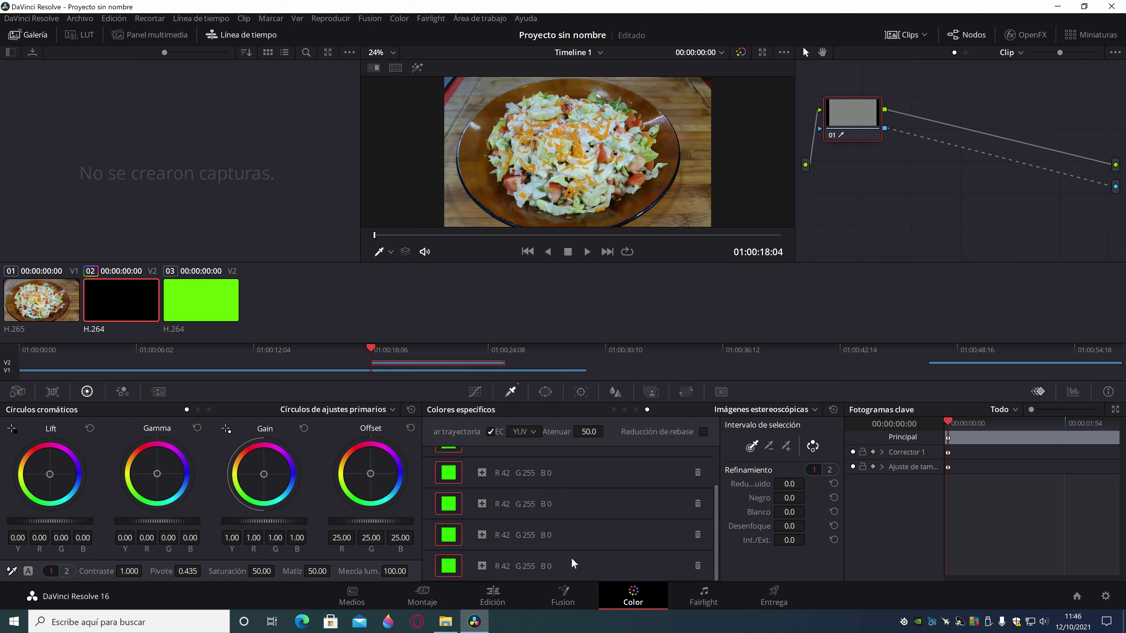
left_click(493, 603)
Move the first Subscribe clip and its A2 audio earlier on the timeline.
left_click(601, 353)
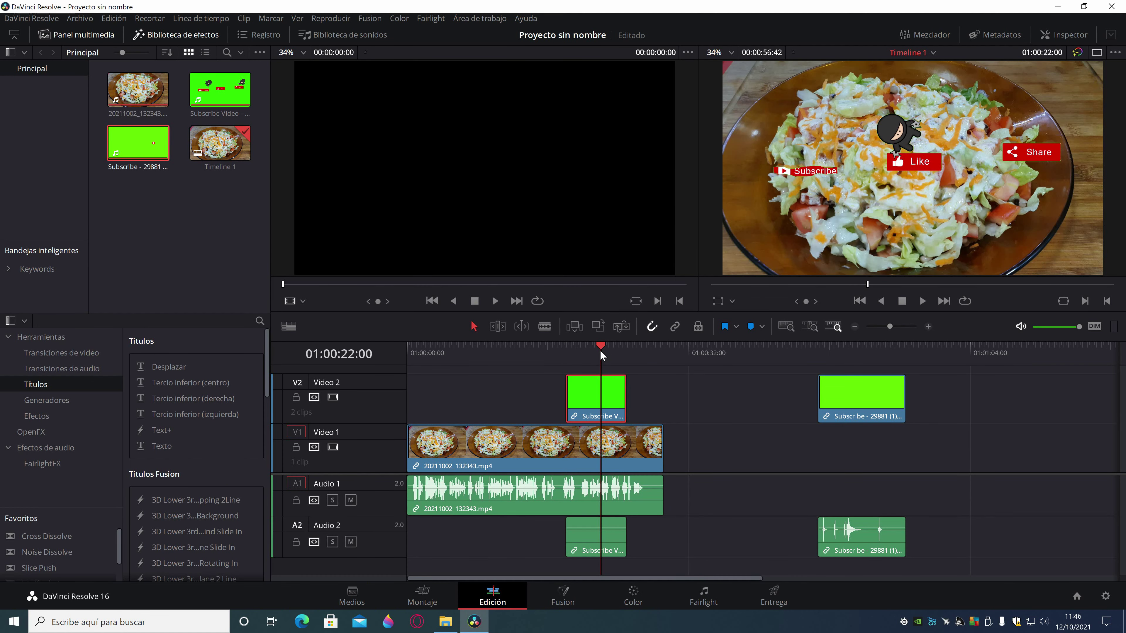
left_click_drag(583, 408, 468, 411)
left_click_drag(596, 541, 482, 541)
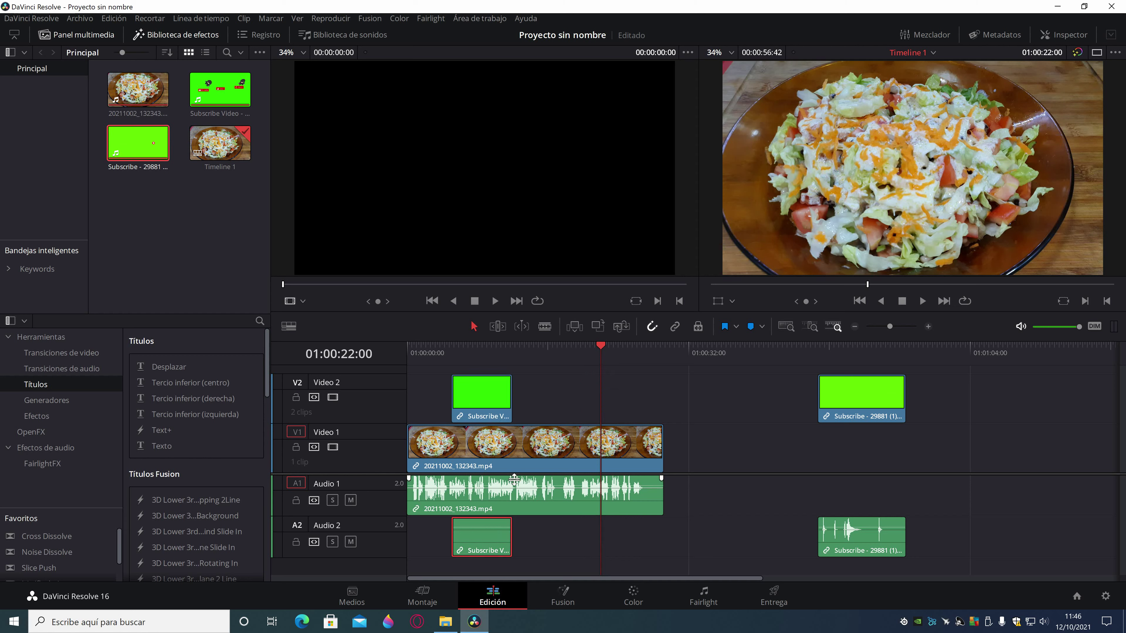
Play the timeline from around 01:00:05 to preview the keyed Subscribe and Like overlay.
left_click(452, 349)
key("space")
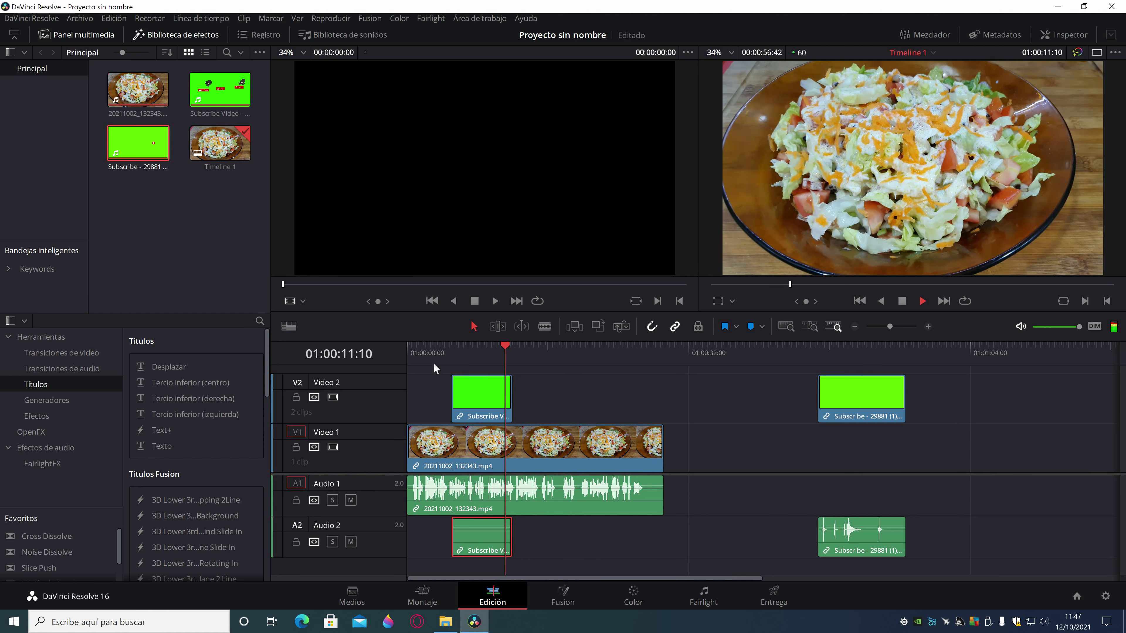
left_click(452, 348)
key("space")
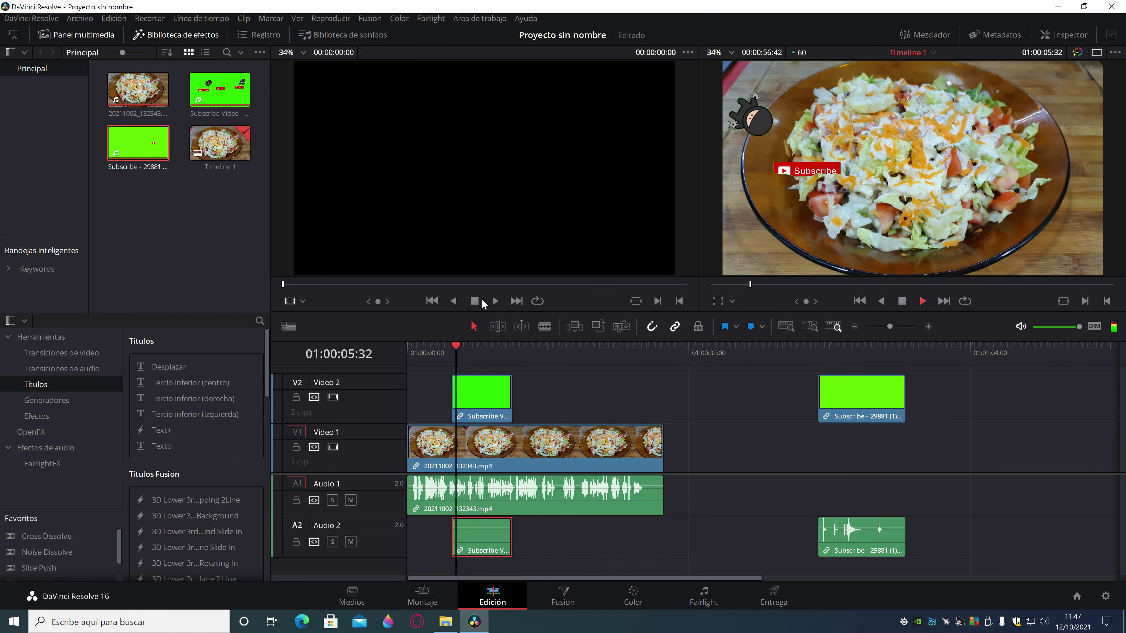
key("space")
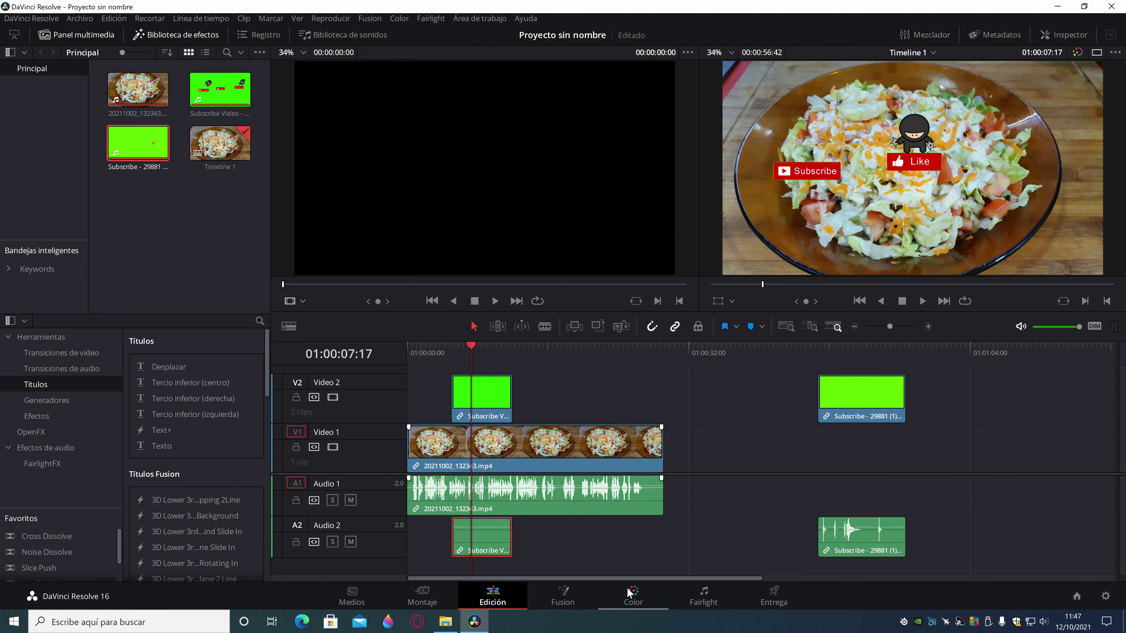
left_click(629, 598)
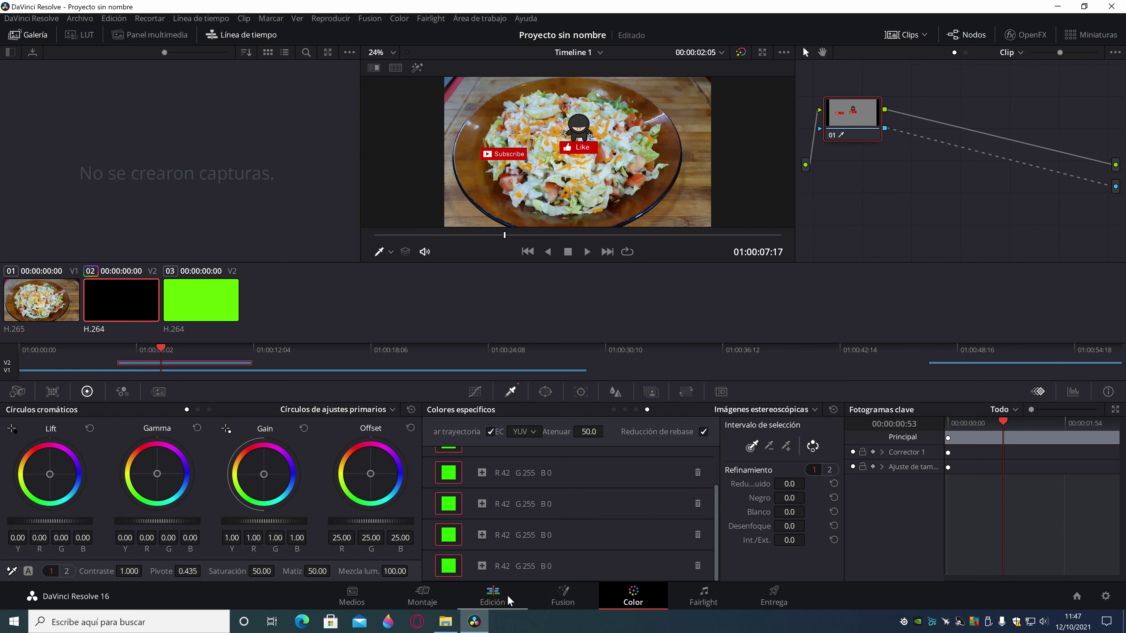
left_click(498, 596)
left_click(923, 301)
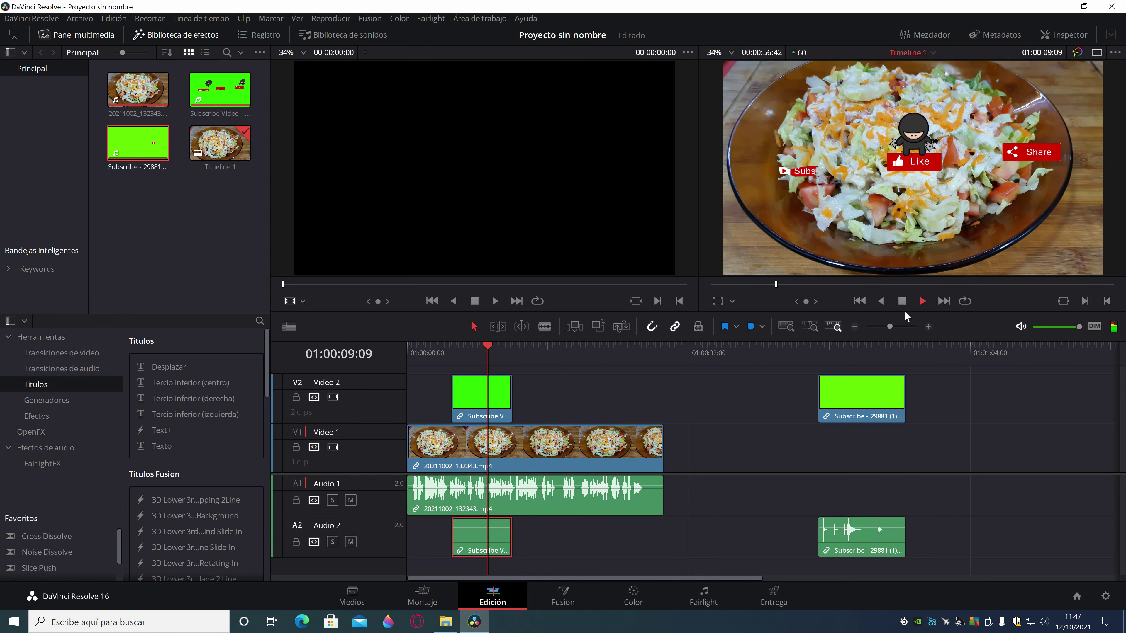
Move the second Subscribe clip, 29881 (1), to start right after the first one on V2.
left_click(902, 301)
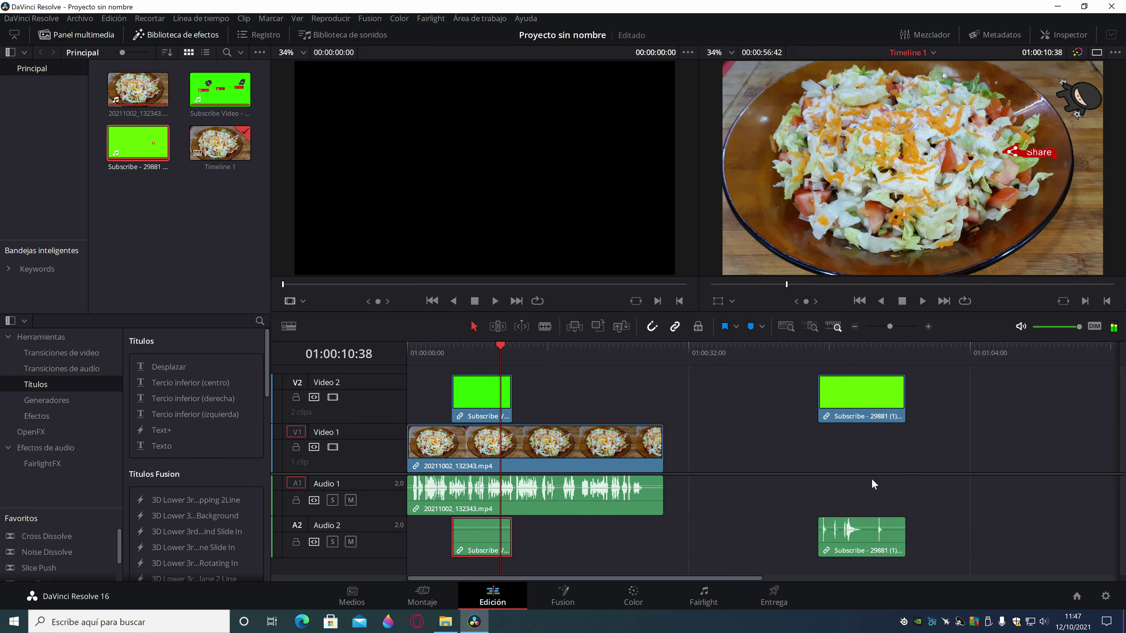
left_click_drag(838, 417, 562, 419)
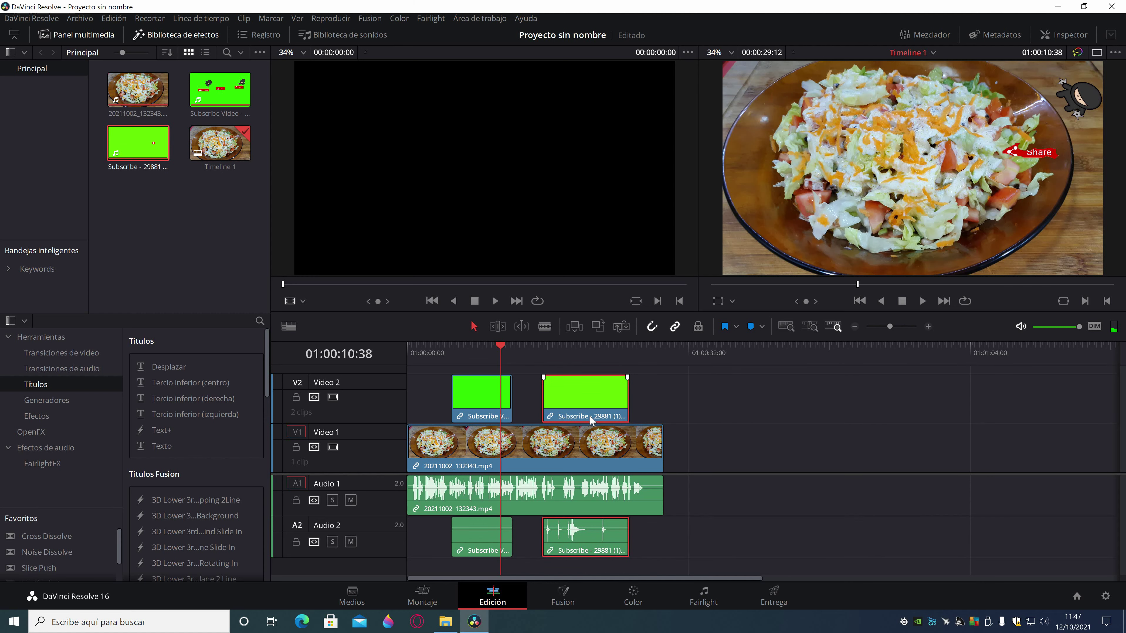
left_click(541, 347)
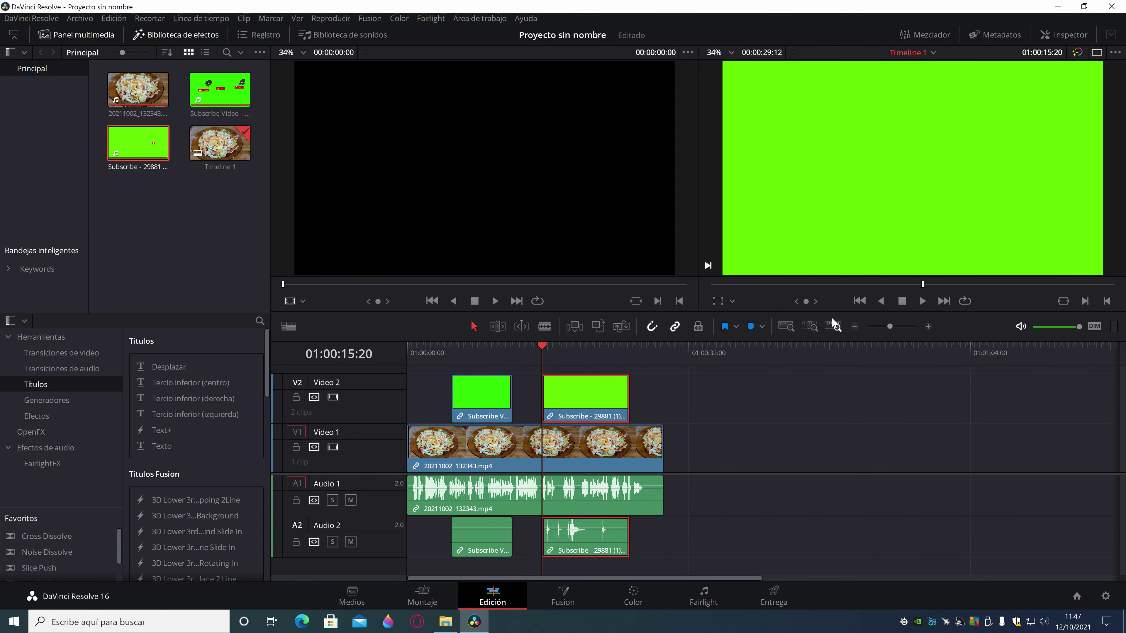
left_click(527, 355)
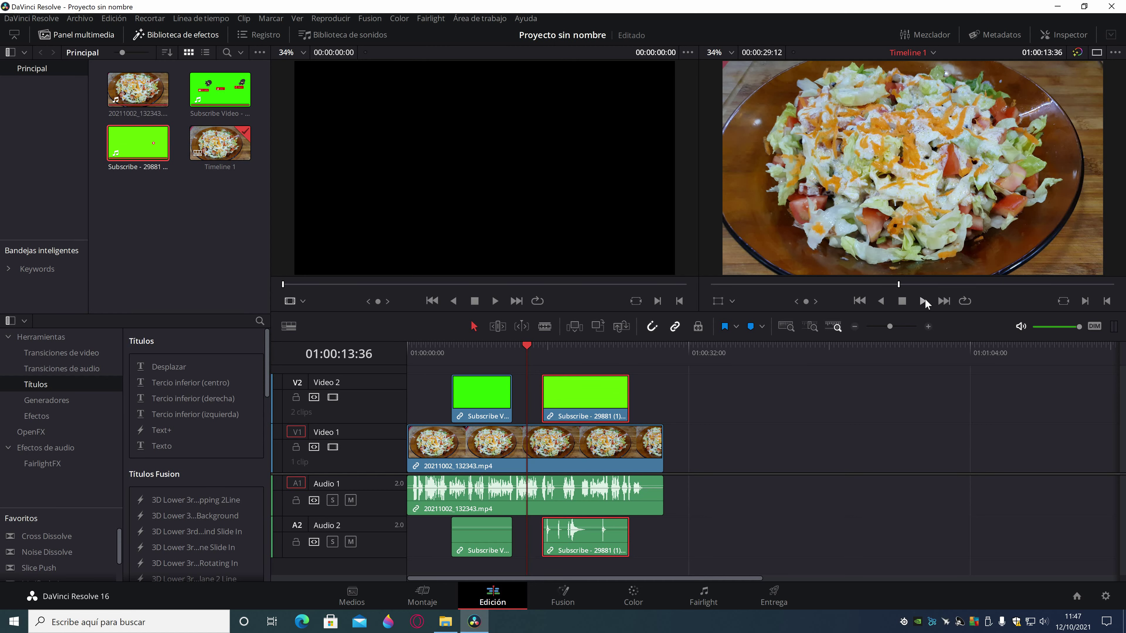
Set the SUBSCRIBED clip's Zoom to 0.950 in the Inspector and preview it.
left_click(1064, 34)
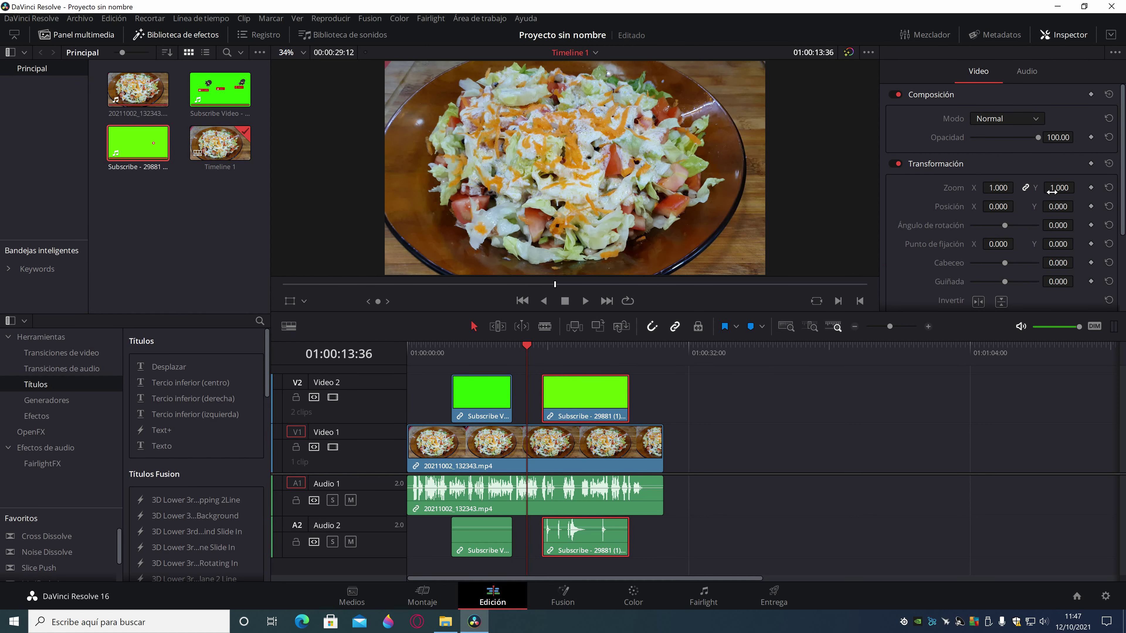
left_click_drag(1057, 188, 1016, 187)
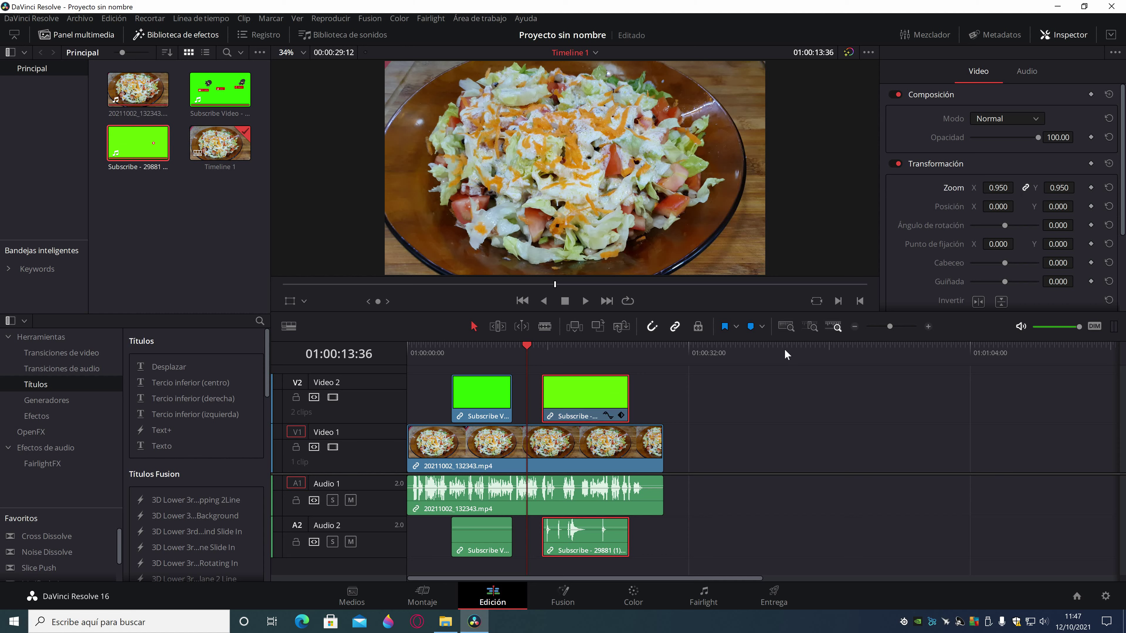
left_click(585, 301)
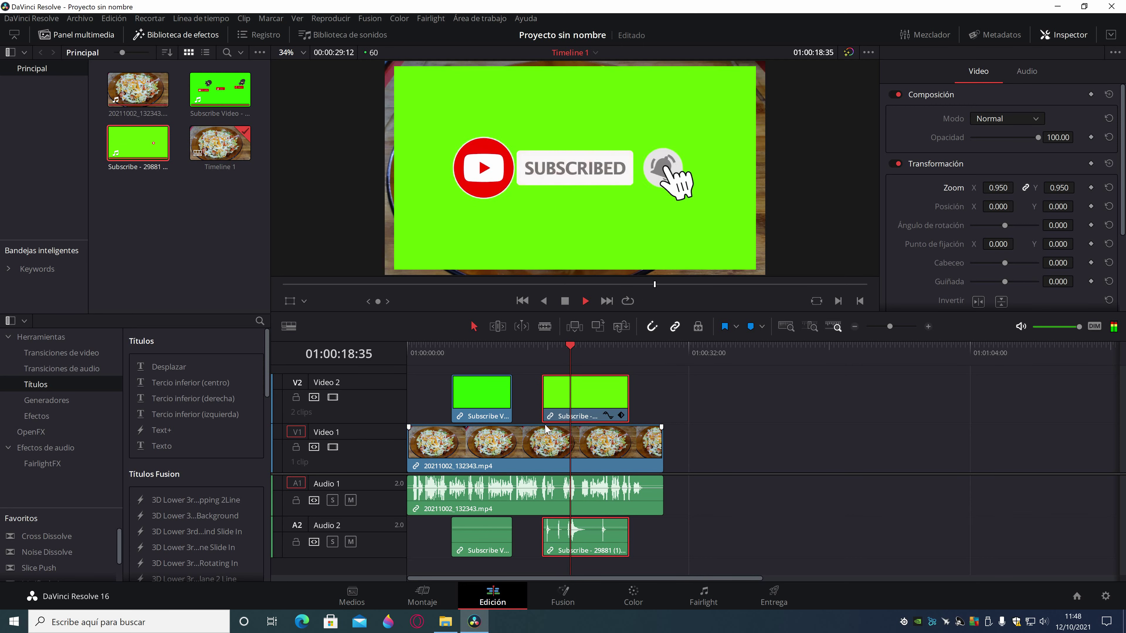
left_click(562, 302)
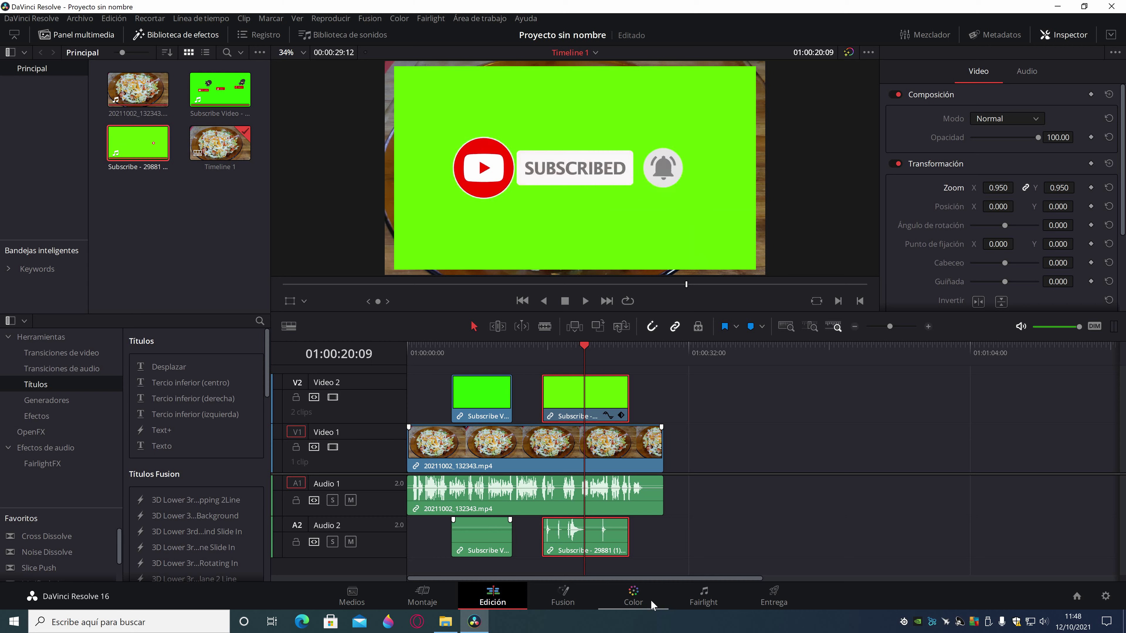
left_click(638, 604)
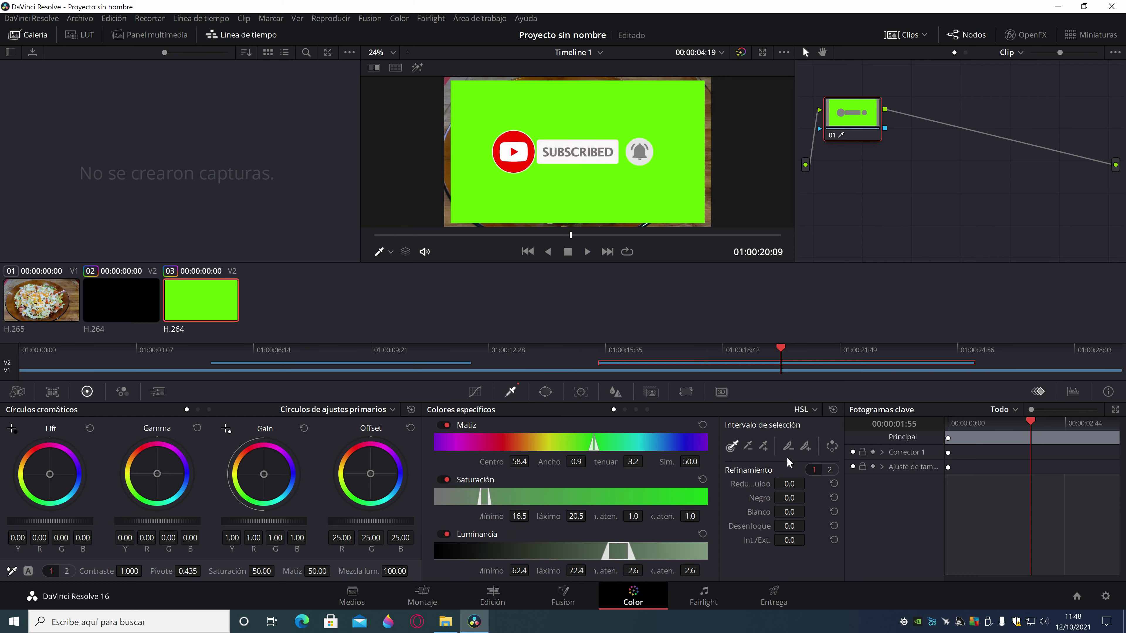
Sample the SUBSCRIBED clip's green background with the qualifier and invert the selection.
left_click(813, 413)
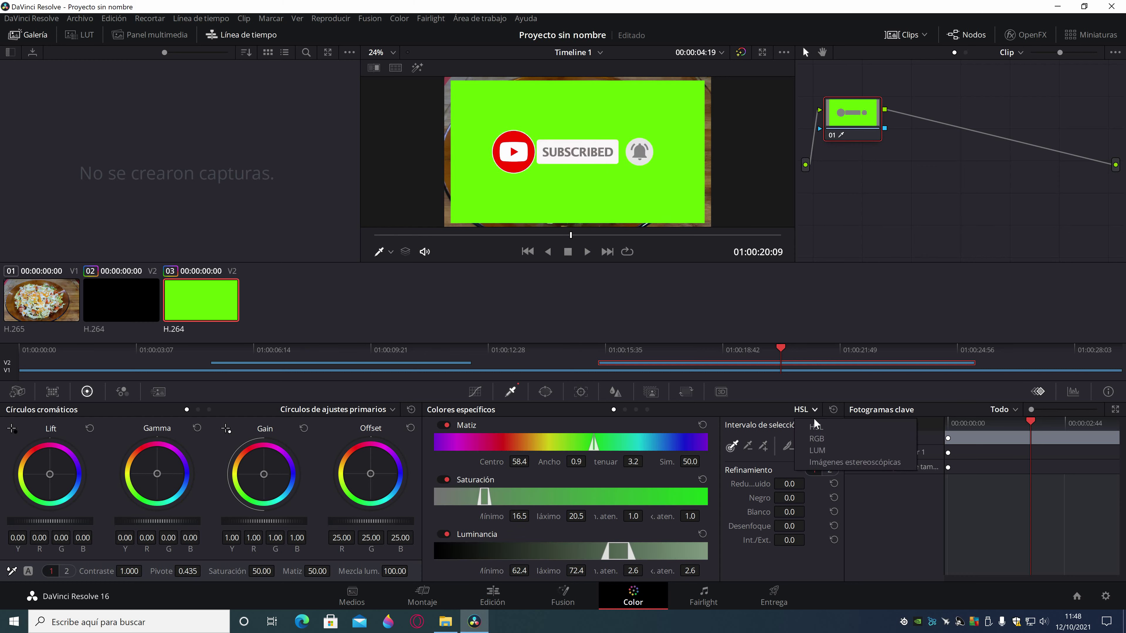
left_click(830, 463)
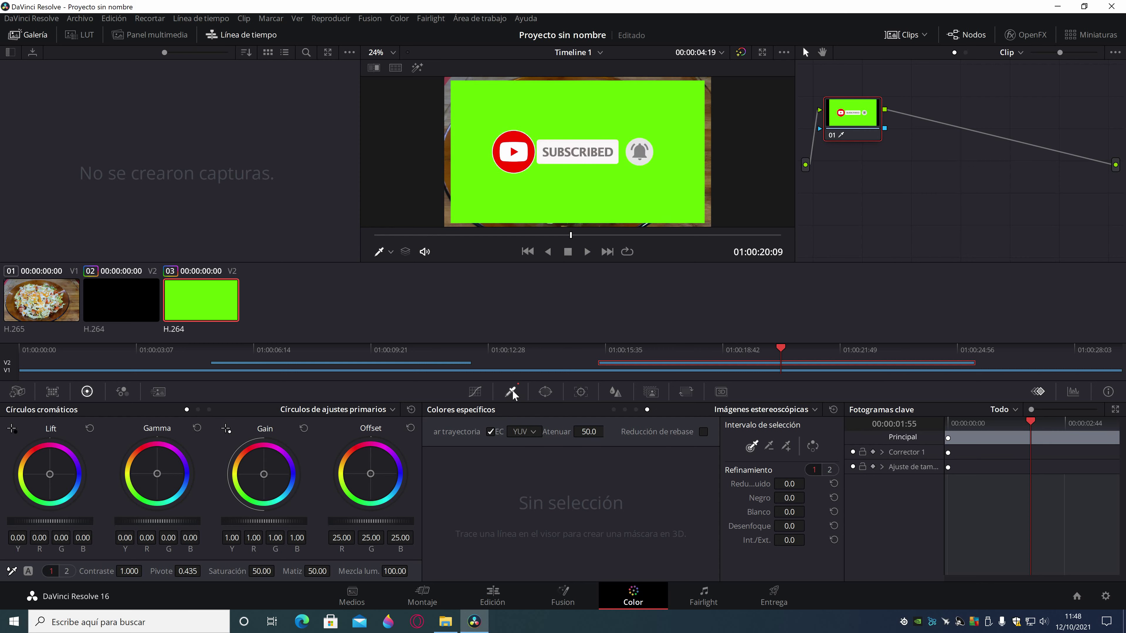
left_click(628, 203)
left_click(685, 164)
left_click(675, 98)
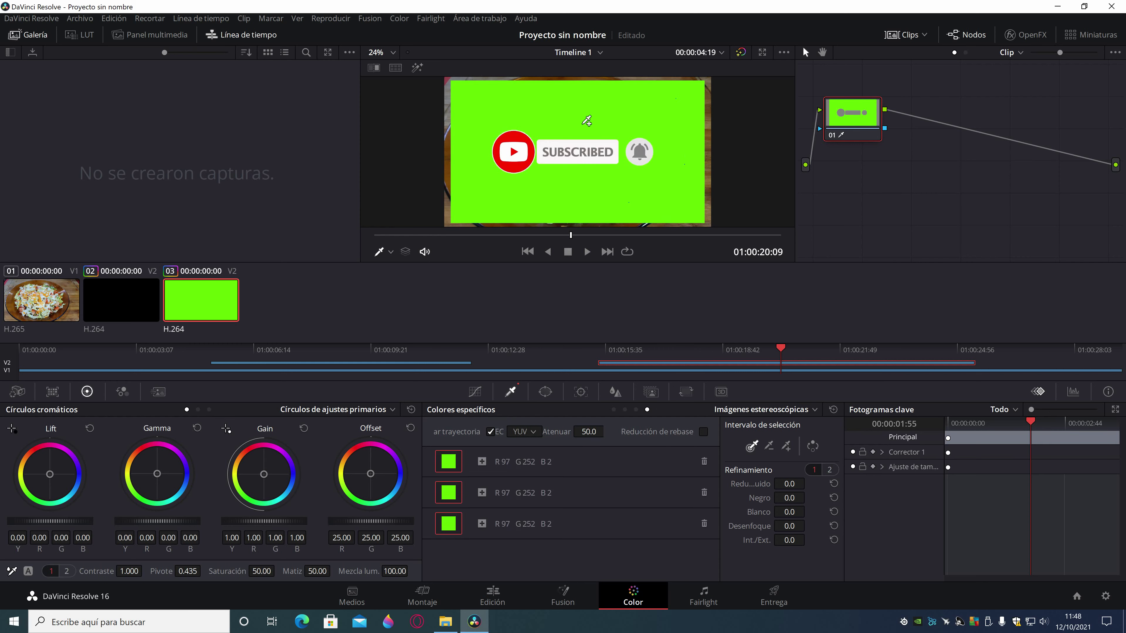
left_click(584, 122)
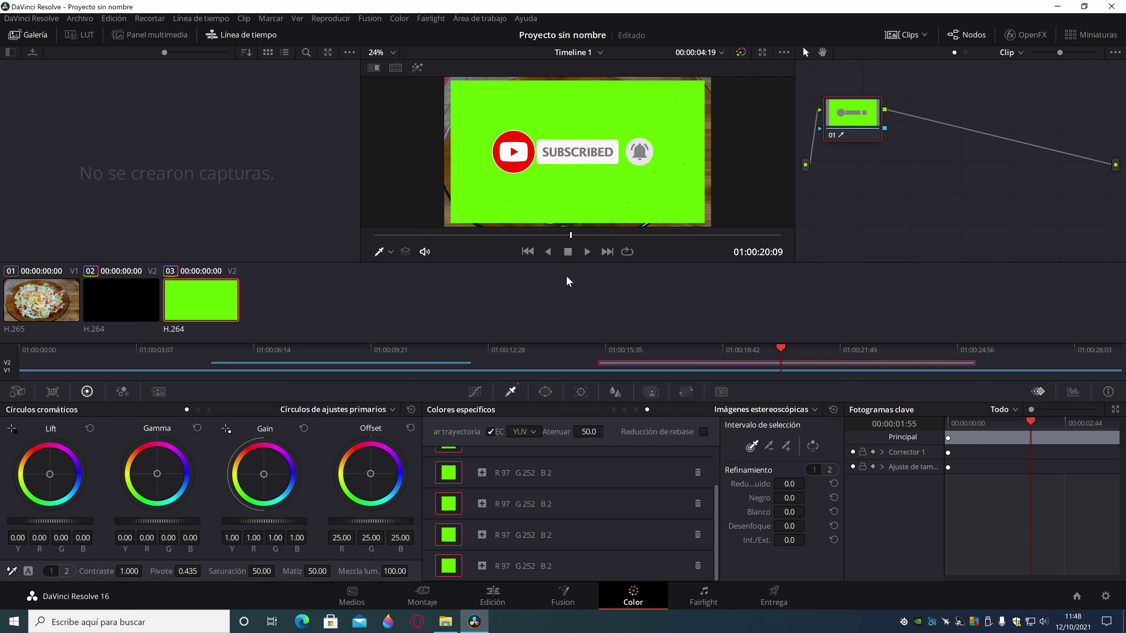
left_click(812, 446)
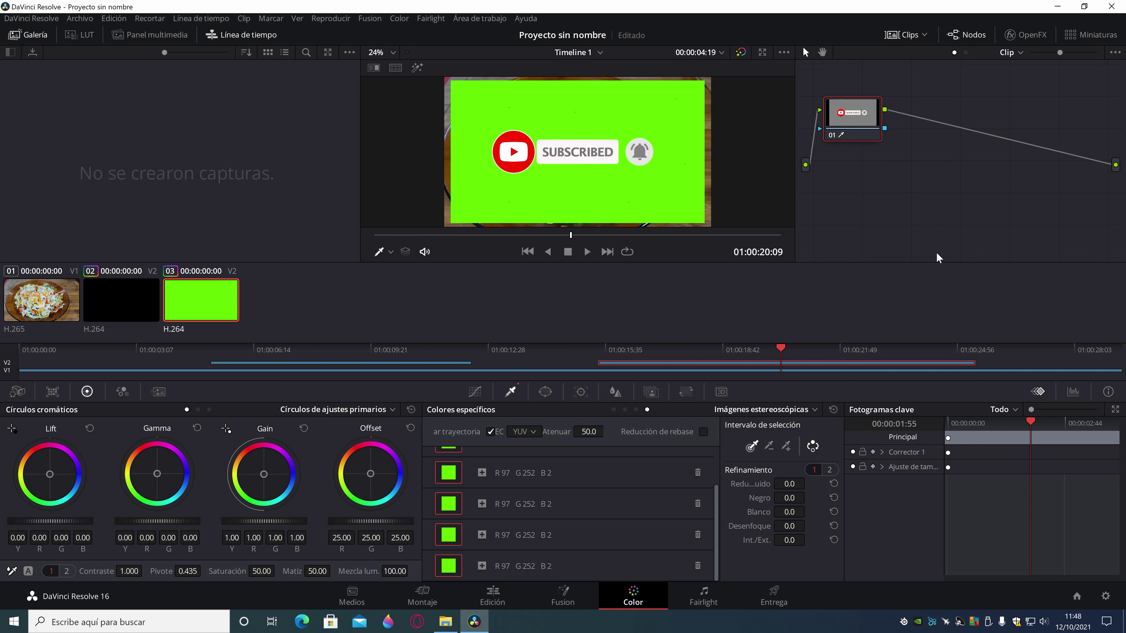
Add an alpha output and link node 01's key to it, removing the green.
right_click(910, 141)
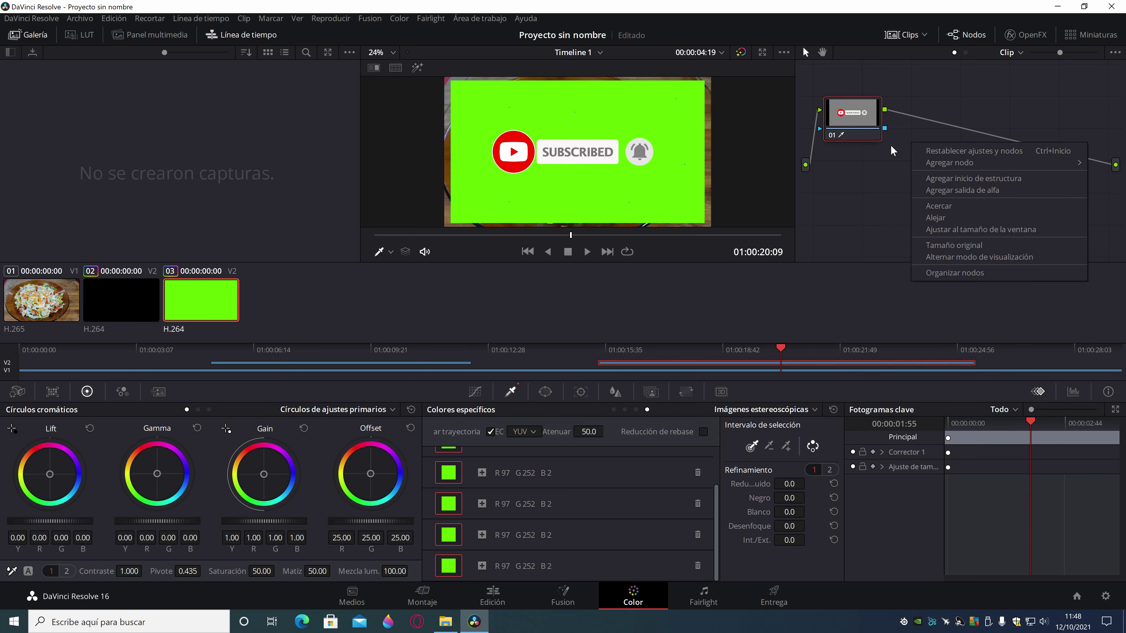
left_click(991, 189)
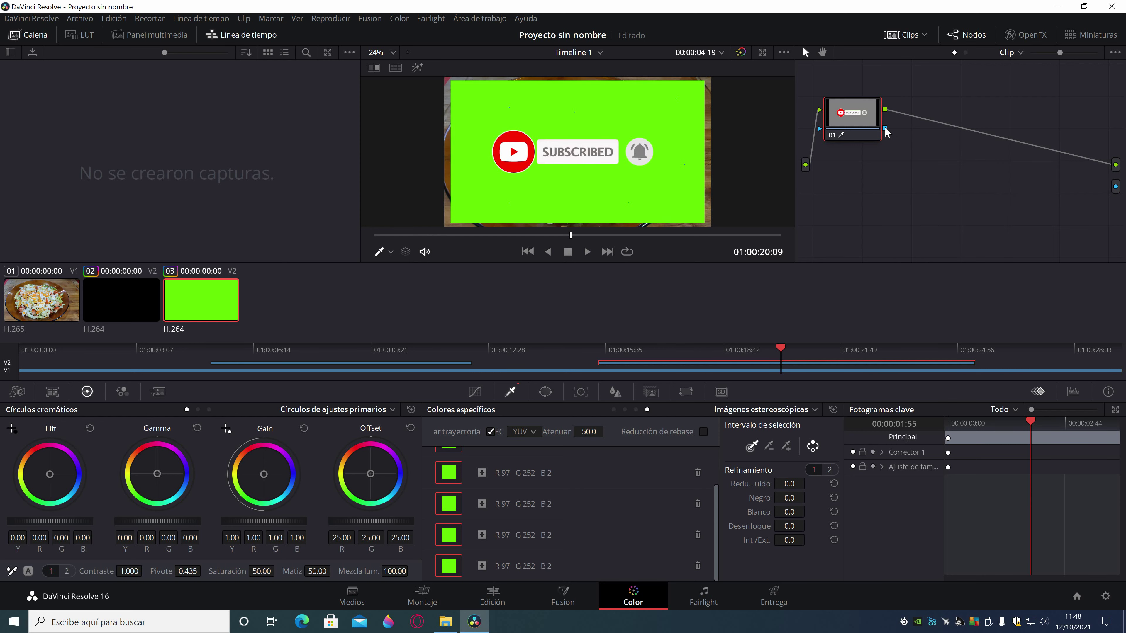
left_click_drag(885, 128, 1069, 179)
left_click_drag(1116, 190, 1116, 186)
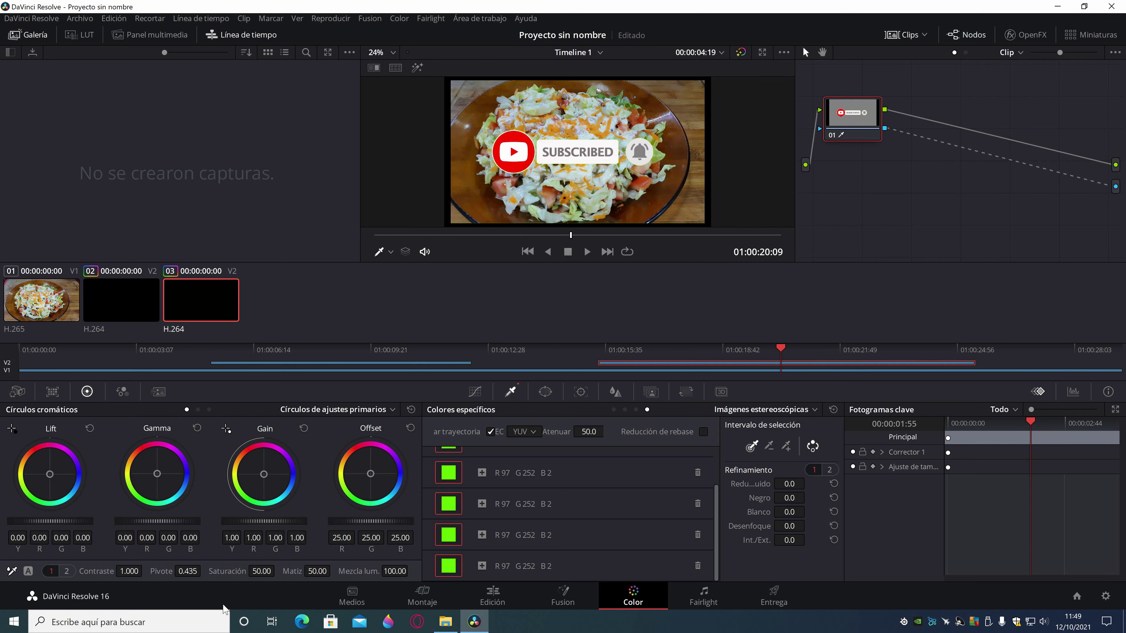
left_click(484, 606)
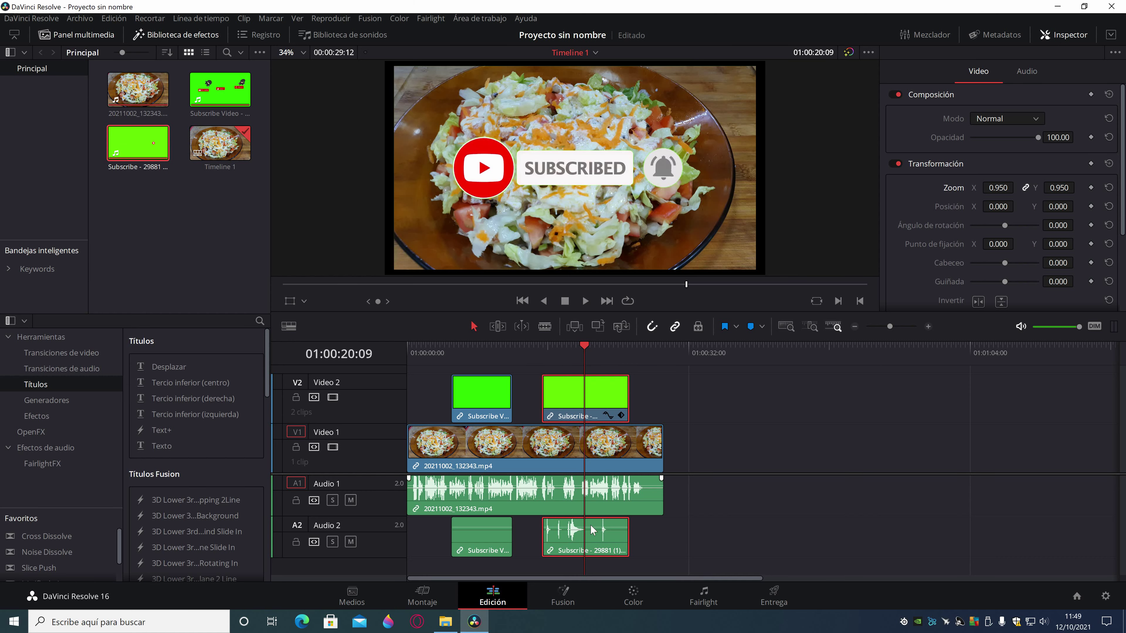
Enable Reducción de rebase spill reduction on the green key, then play the SUBSCRIBED overlay on Edición.
left_click(625, 606)
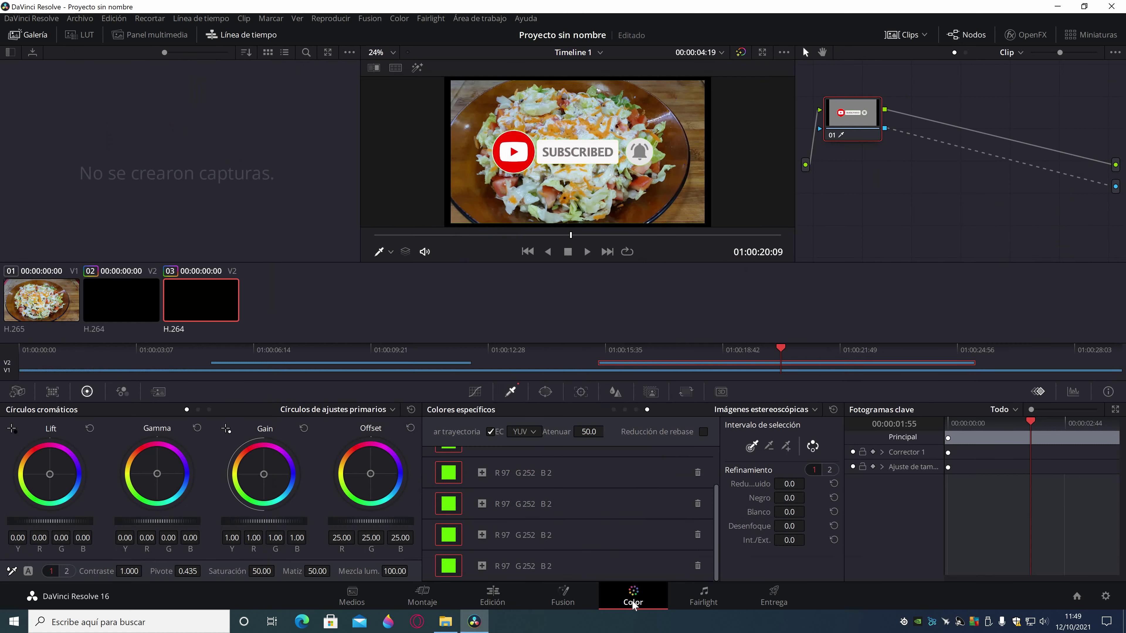
left_click(704, 432)
left_click(493, 597)
left_click(561, 347)
key("space")
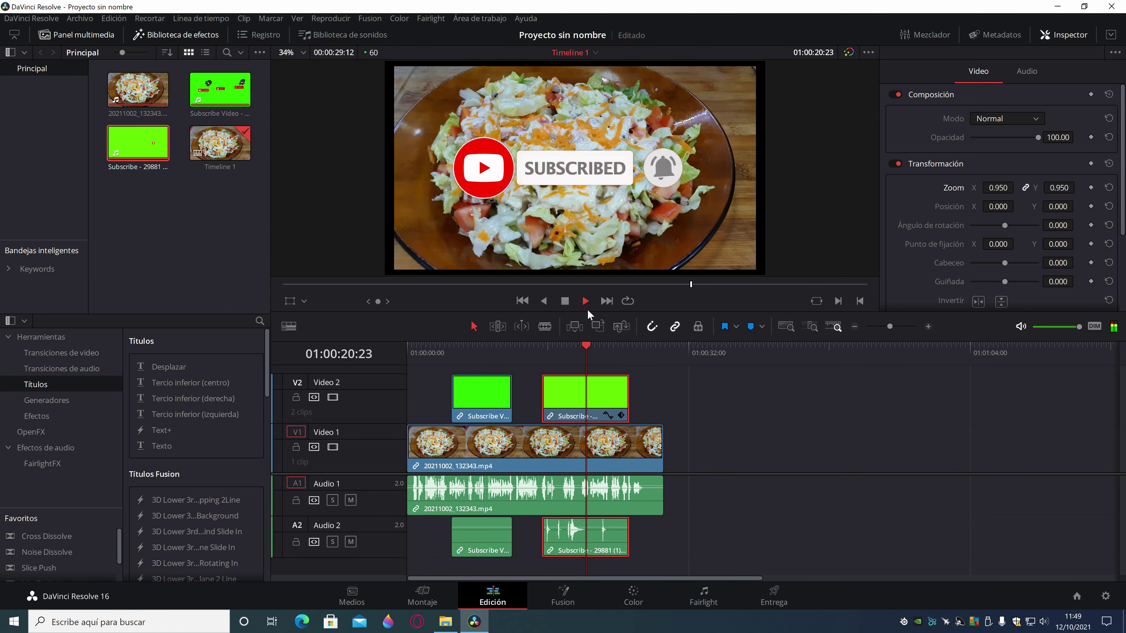
Stop playback and set the SUBSCRIBED clip's Zoom X and Y to 1.000 in the Inspector.
left_click(564, 302)
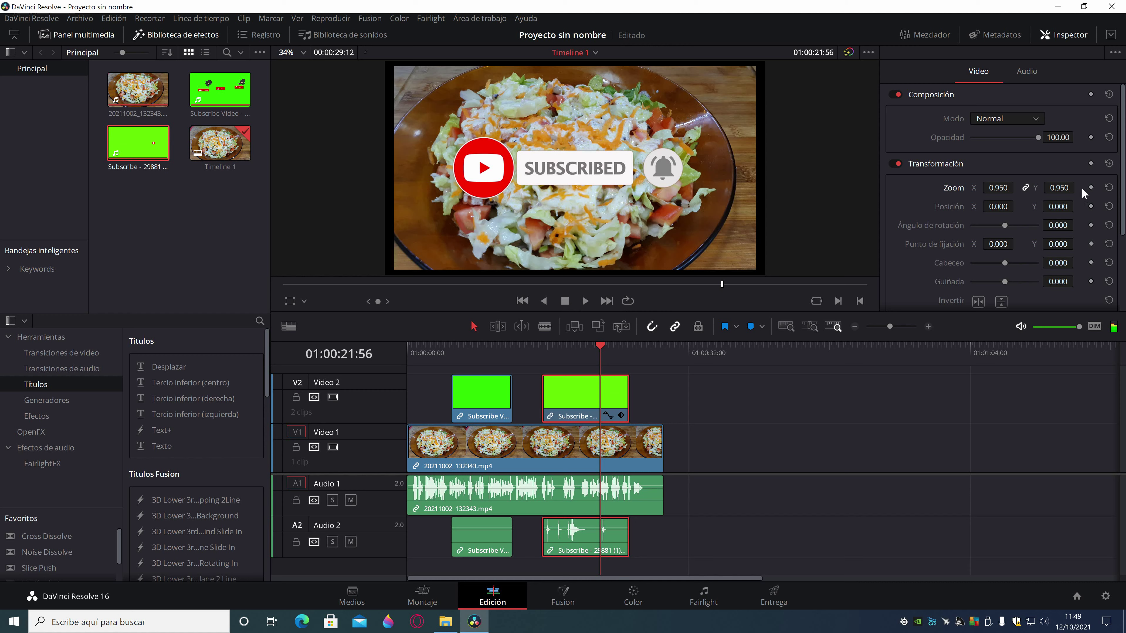
mouse_move(998, 188)
left_mouse_down()
mouse_move(1017, 187)
mouse_move(1000, 189)
left_mouse_up()
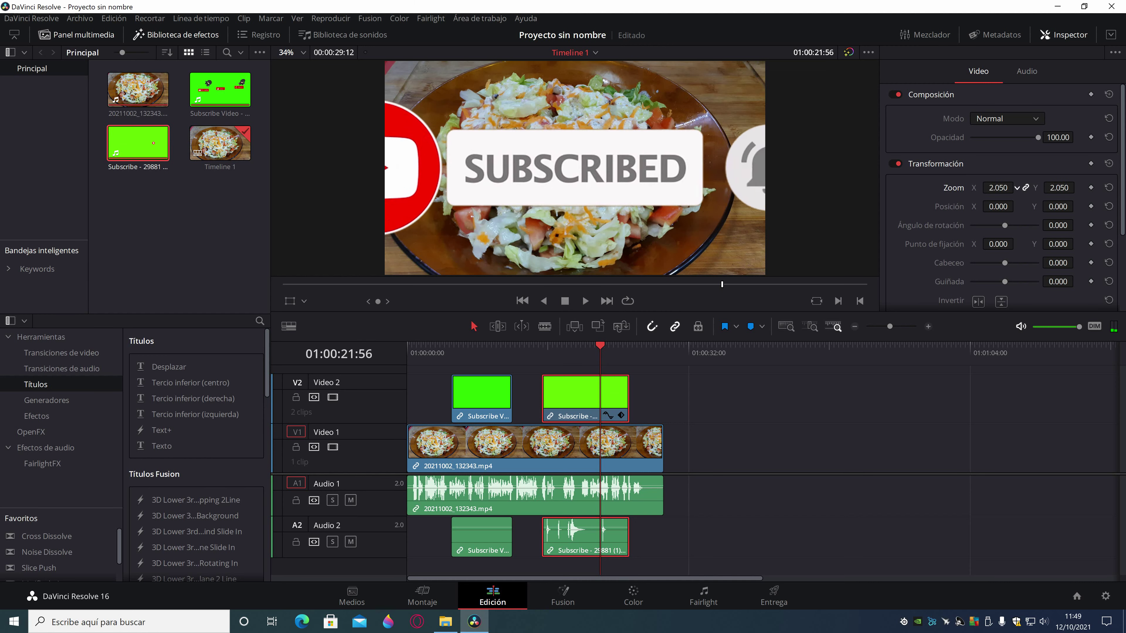
left_click(999, 189)
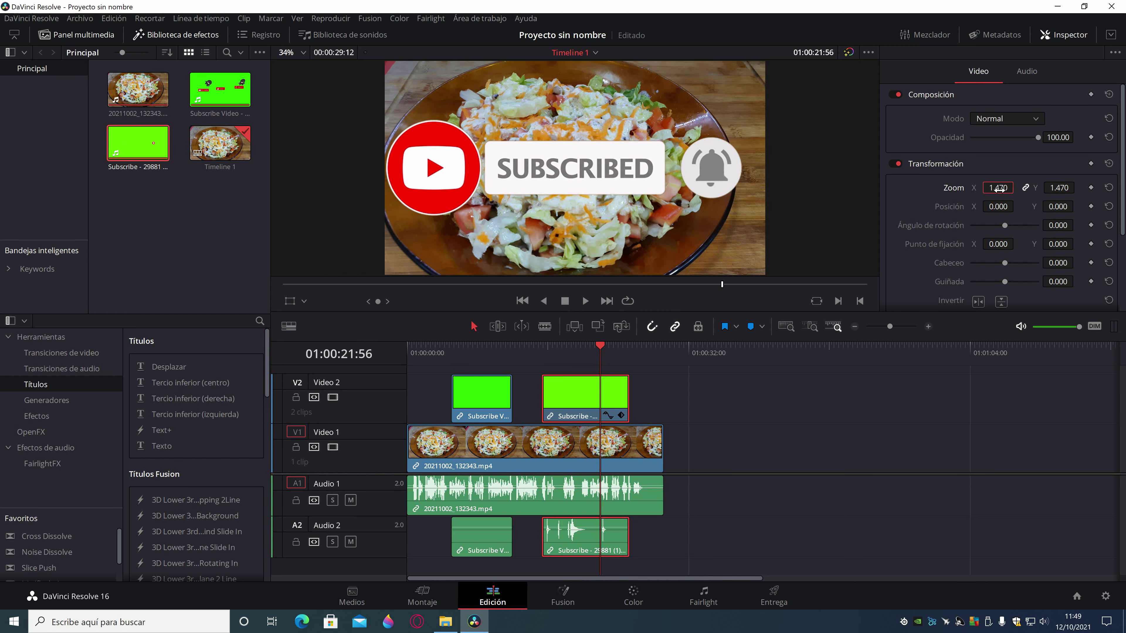
type("1")
key("Return")
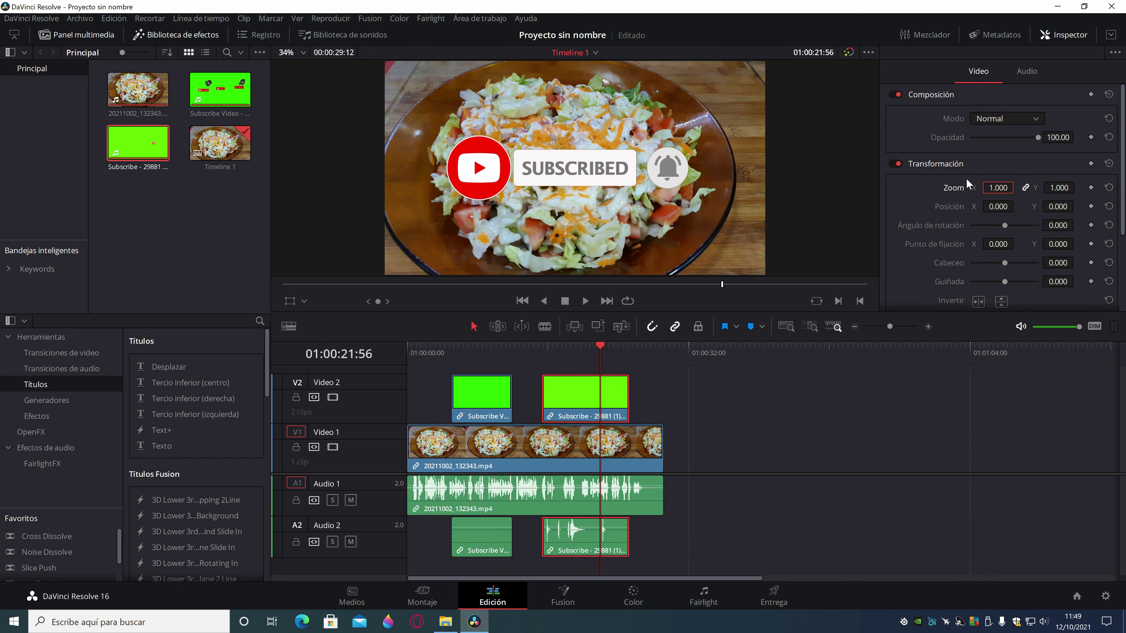
left_click(1061, 187)
type("1")
Replay the overlay from just before it starts and stop on the bell frame.
left_click_drag(538, 348, 513, 352)
key("space")
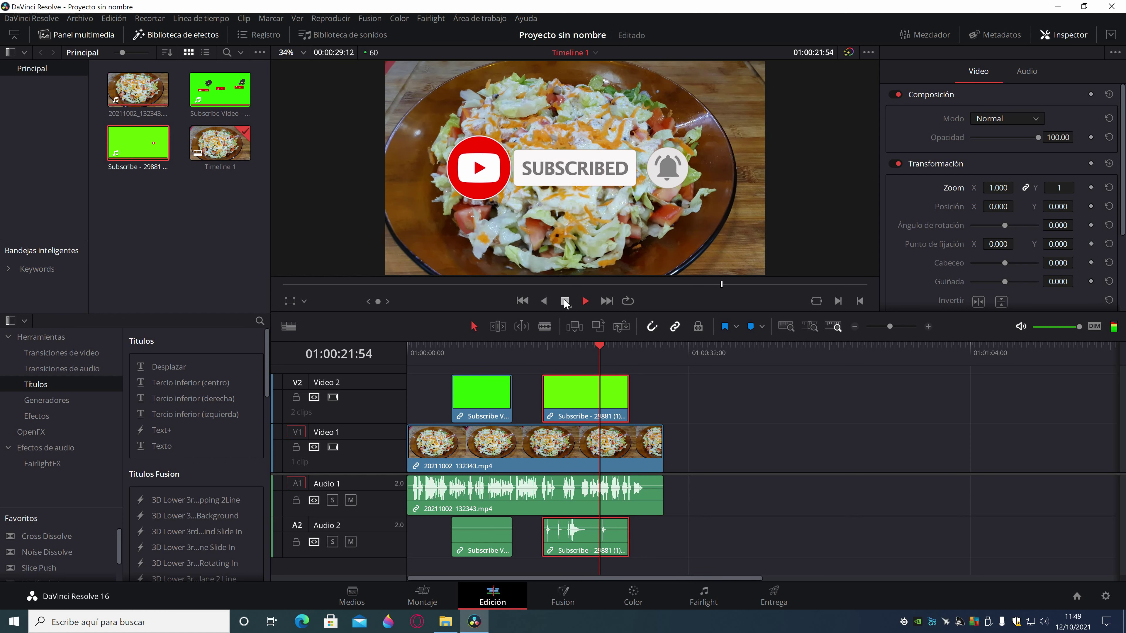
left_click(565, 301)
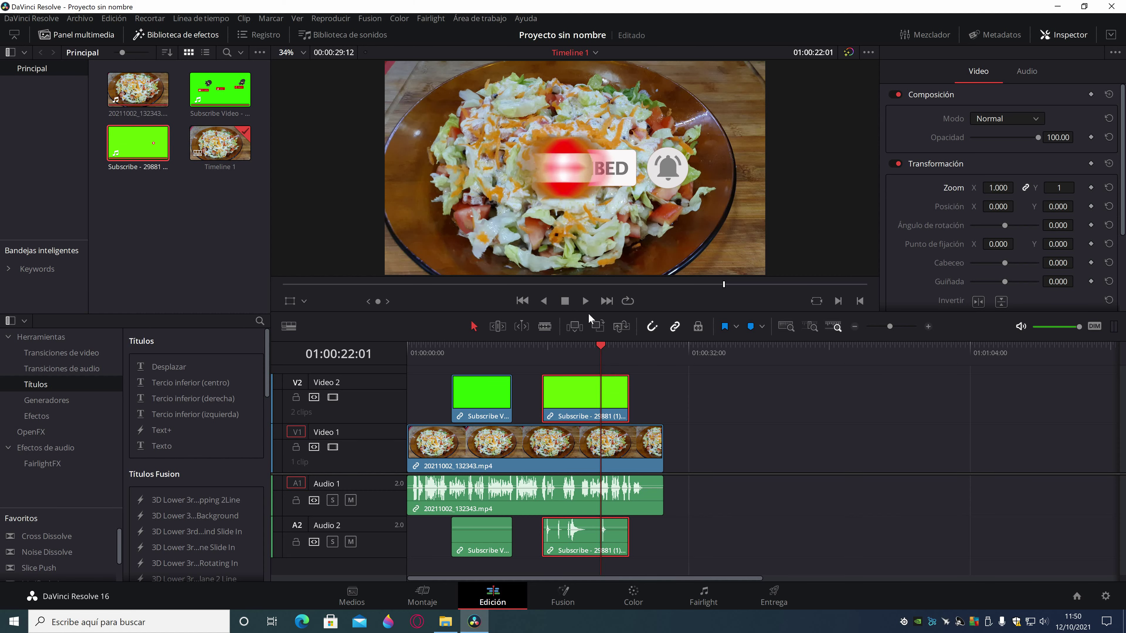
Toggle dual source and timeline viewers, then switch to the Color page.
key("ctrl+shift+w")
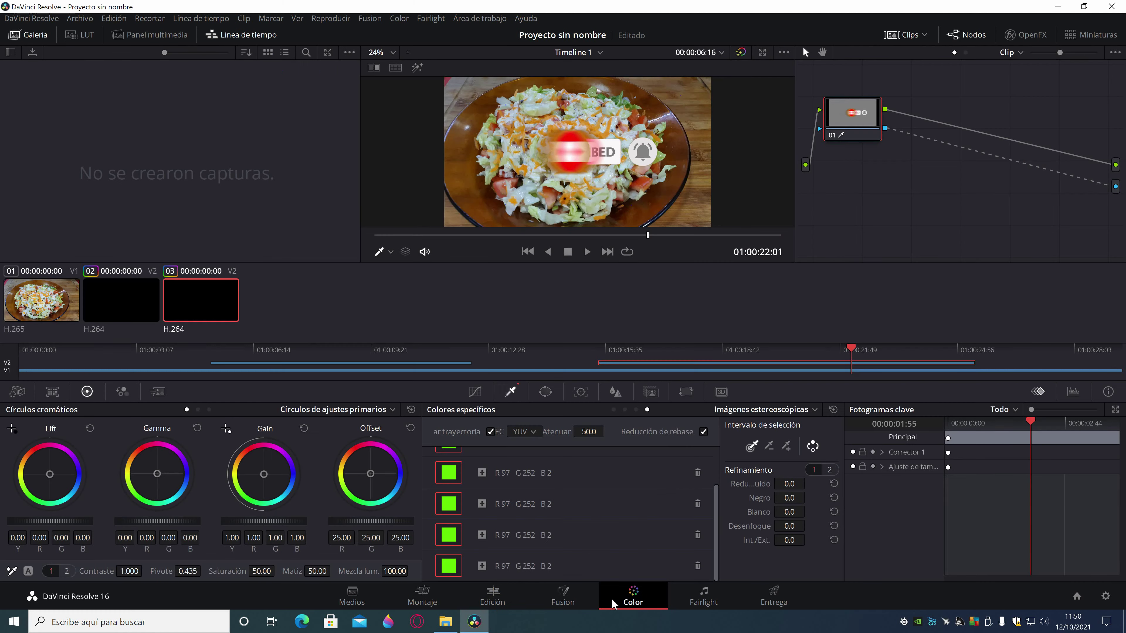
left_click(633, 599)
Return to Edición, select the first Subscribe clip and show the Inspector.
left_click(493, 596)
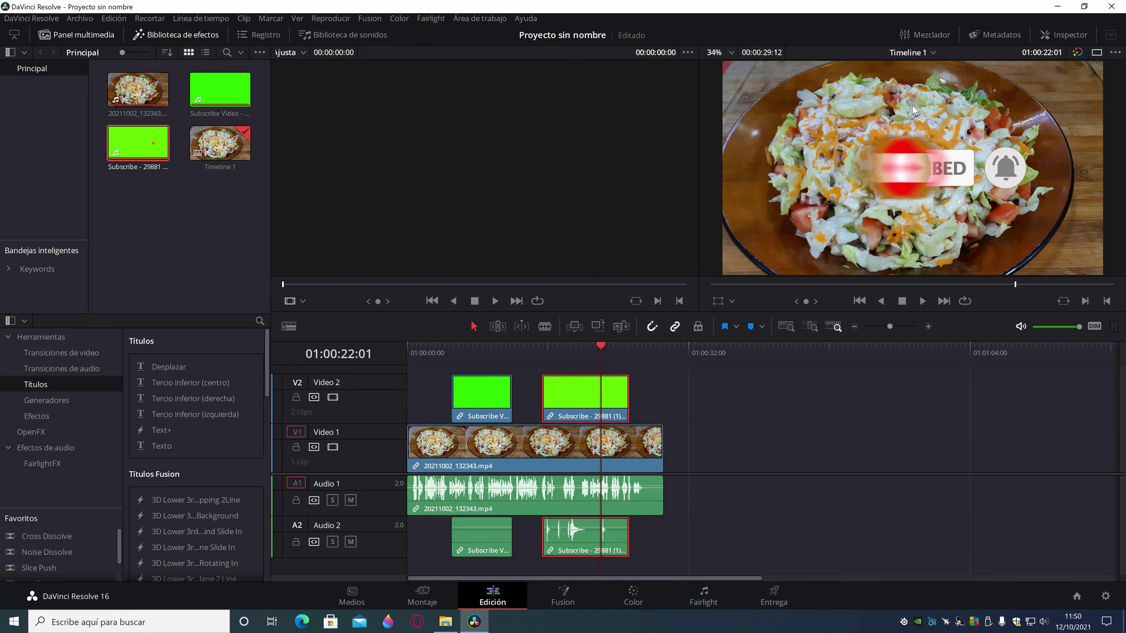
left_click(495, 393)
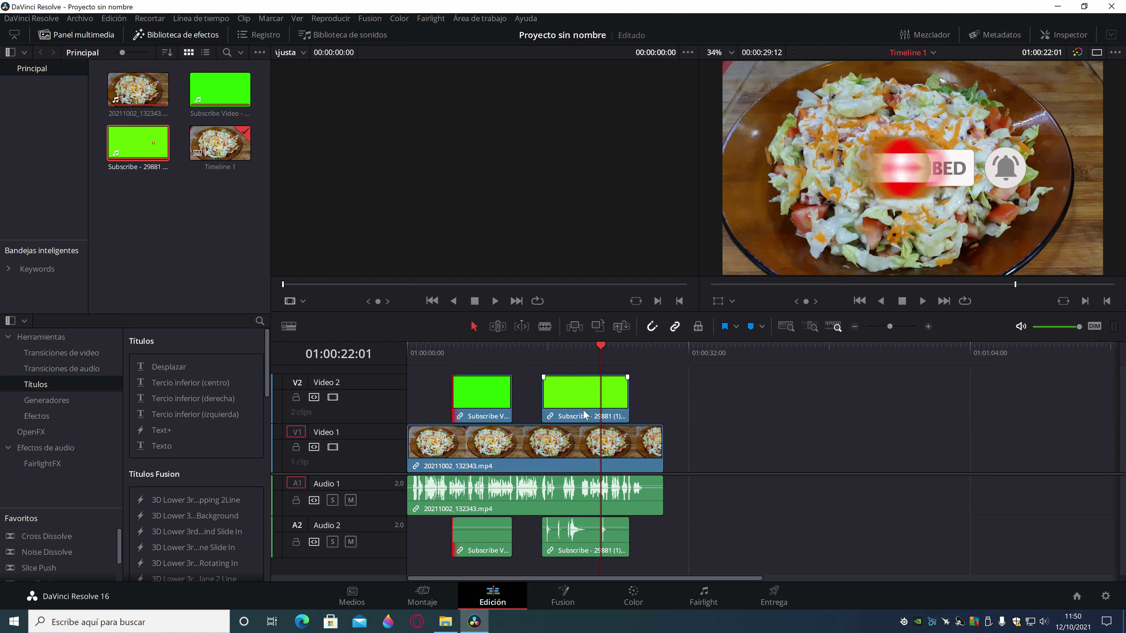
left_click(485, 408)
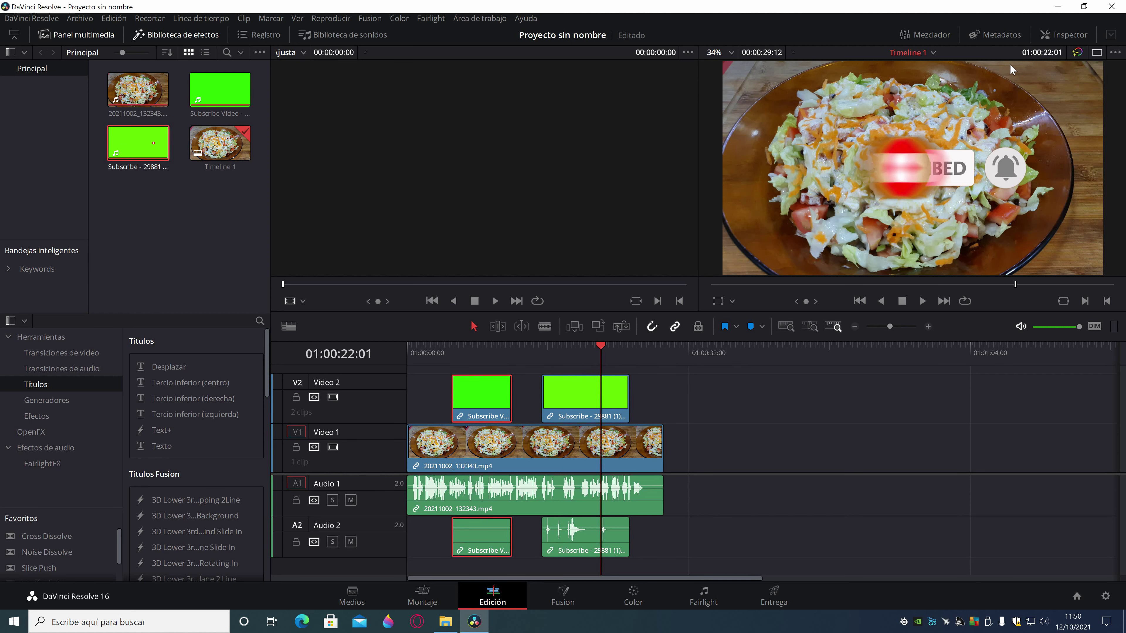
left_click(1063, 35)
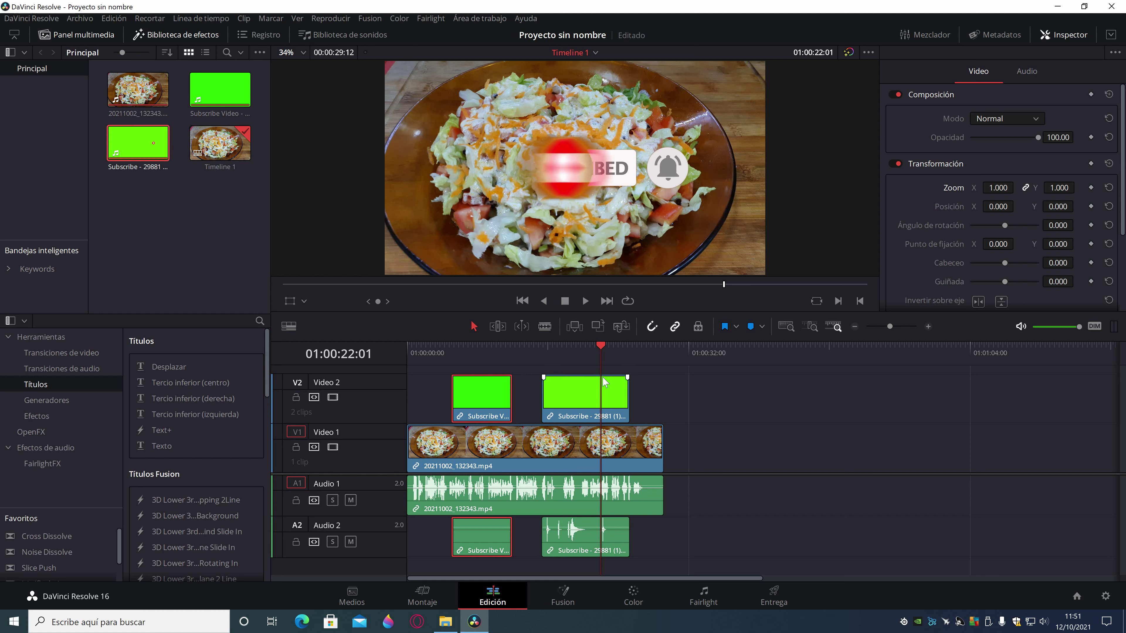
Select the second Subscribe clip and reset its Zoom back to 1.000 after shrinking it.
left_click(599, 395)
mouse_move(1007, 189)
left_mouse_down()
mouse_move(1016, 187)
mouse_move(997, 188)
mouse_move(1037, 188)
left_mouse_up()
left_click(997, 188)
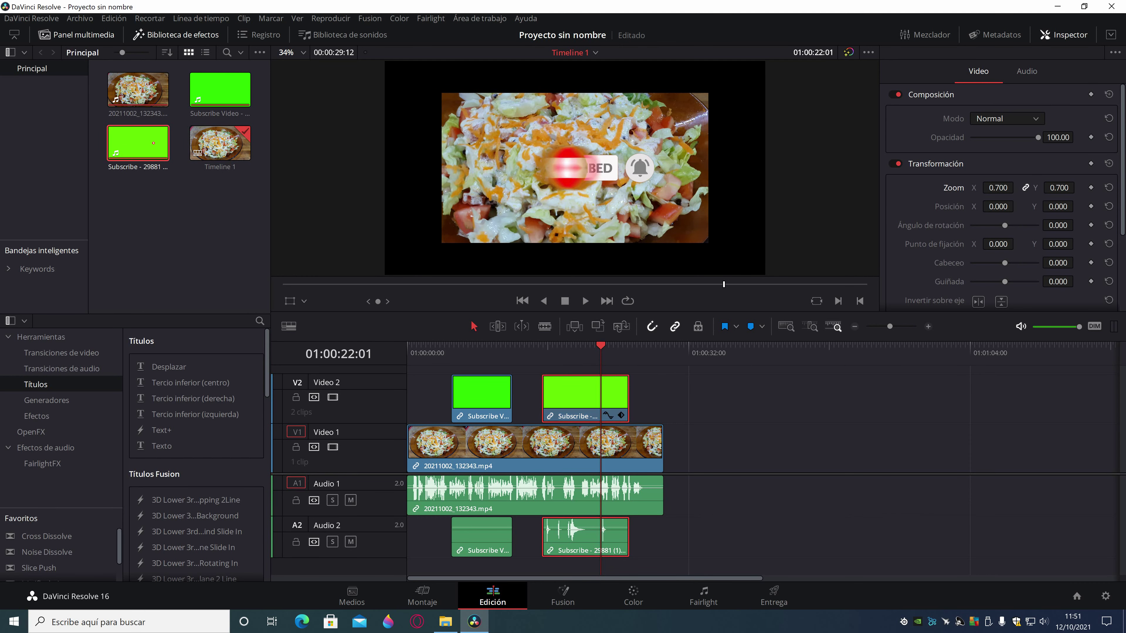
type("1")
key("Return")
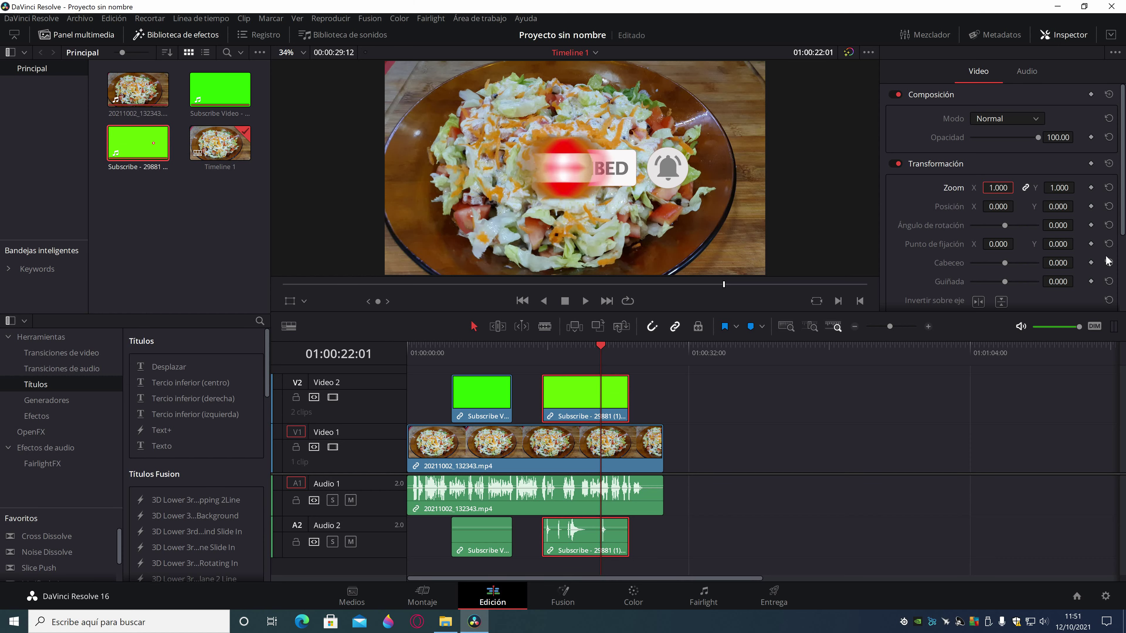
Minimize DaVinci Resolve and close the Prueba File Explorer window.
left_click(1057, 7)
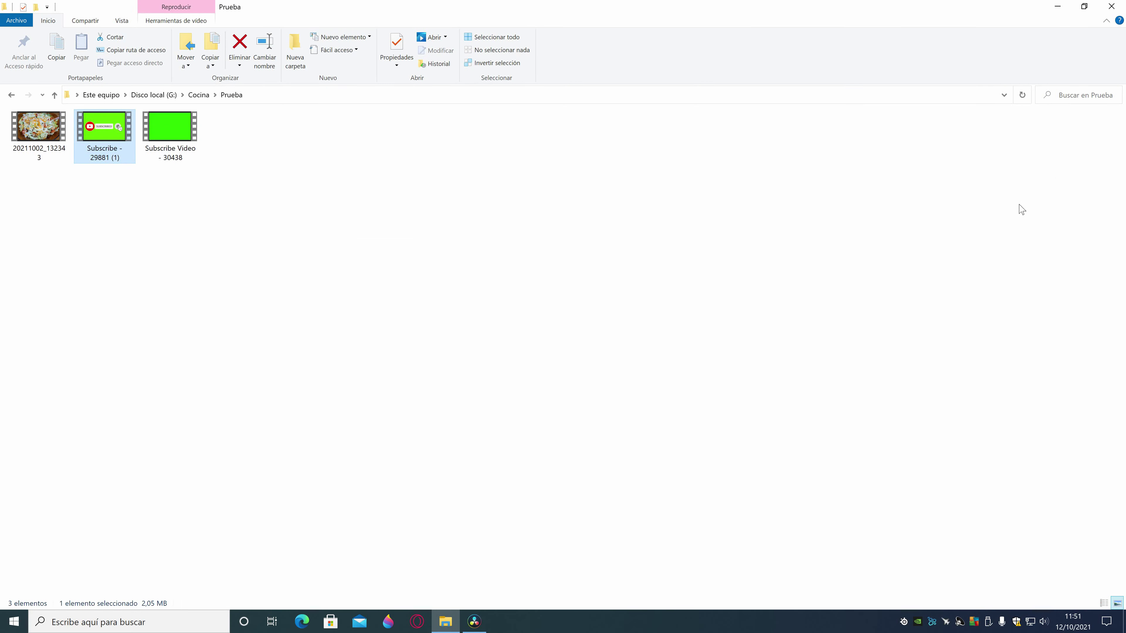
left_click(1118, 4)
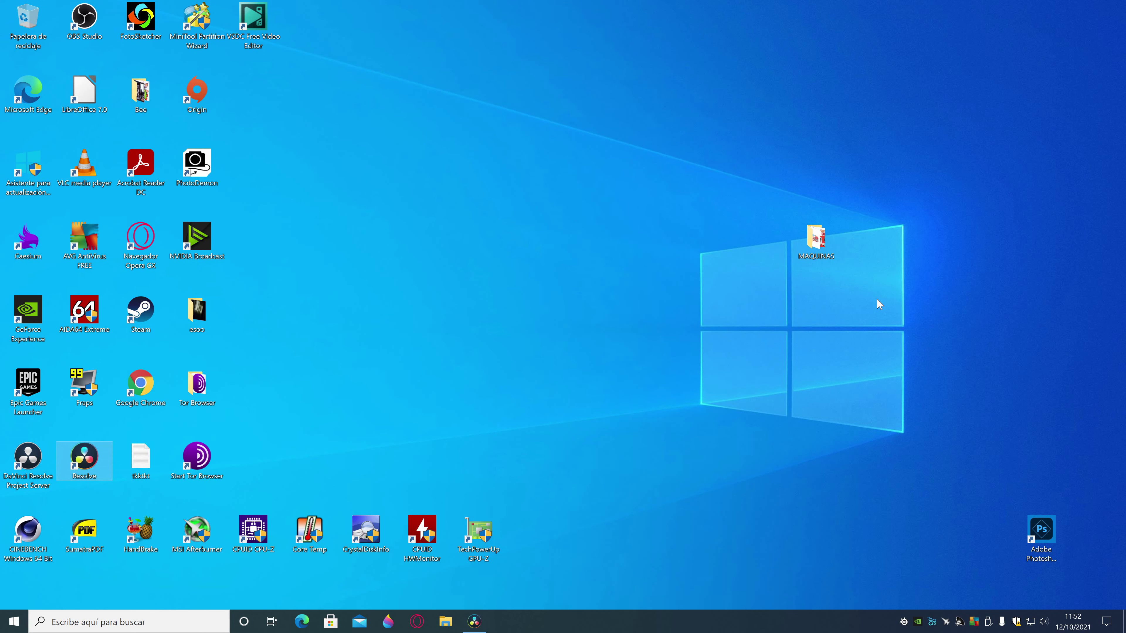